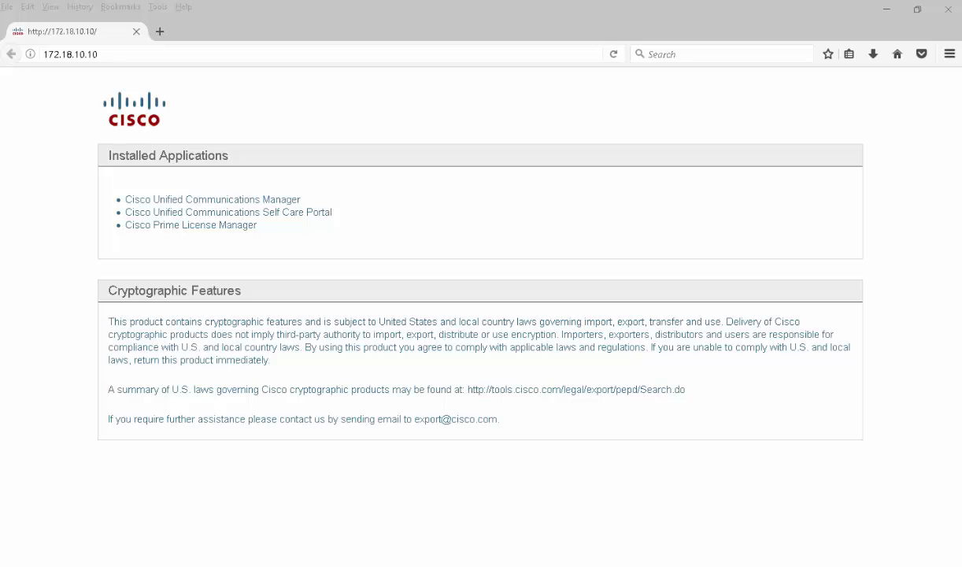
- Open the Cisco Unified Communications Manager site and add a security exception for its self-signed certificate
click(205, 200)
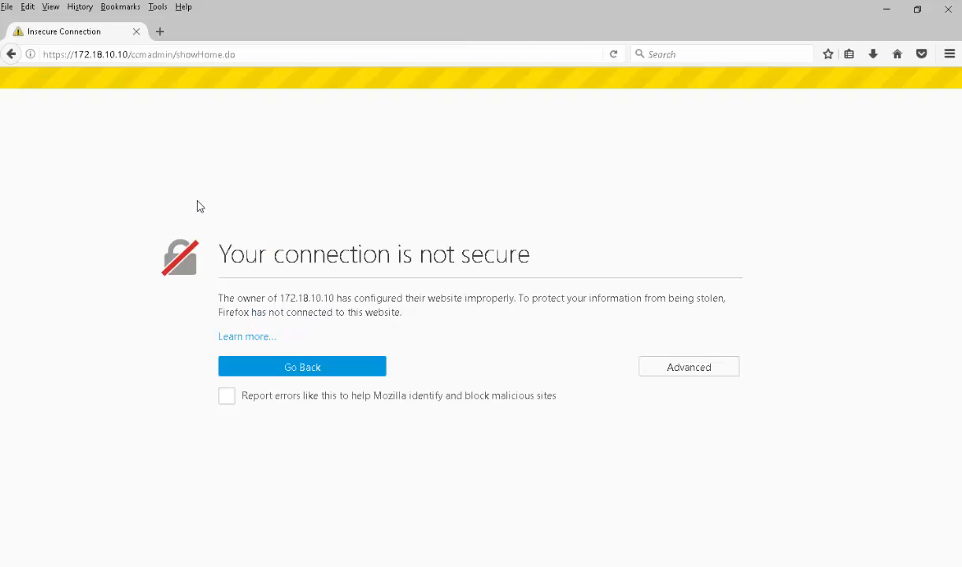
click(690, 367)
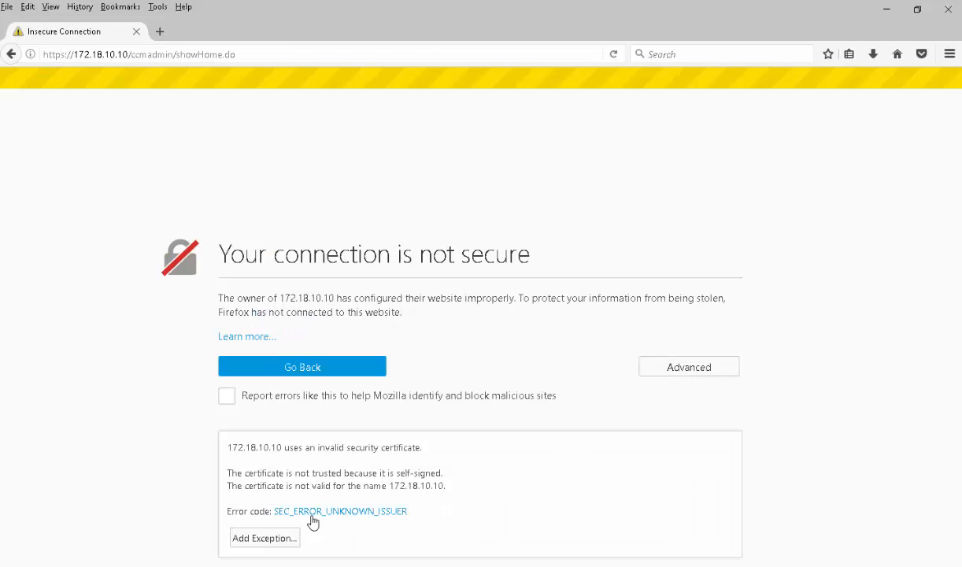
click(265, 538)
click(508, 434)
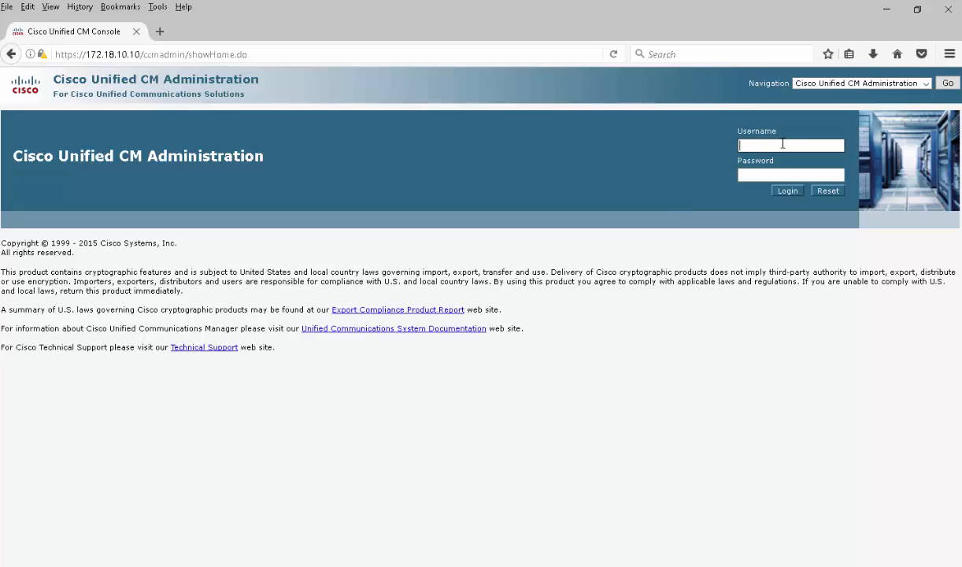
- Sign in with the administrator username and password, correcting a mistyped username
text(cucapp)
key(ctrl+a)
text(cucma)
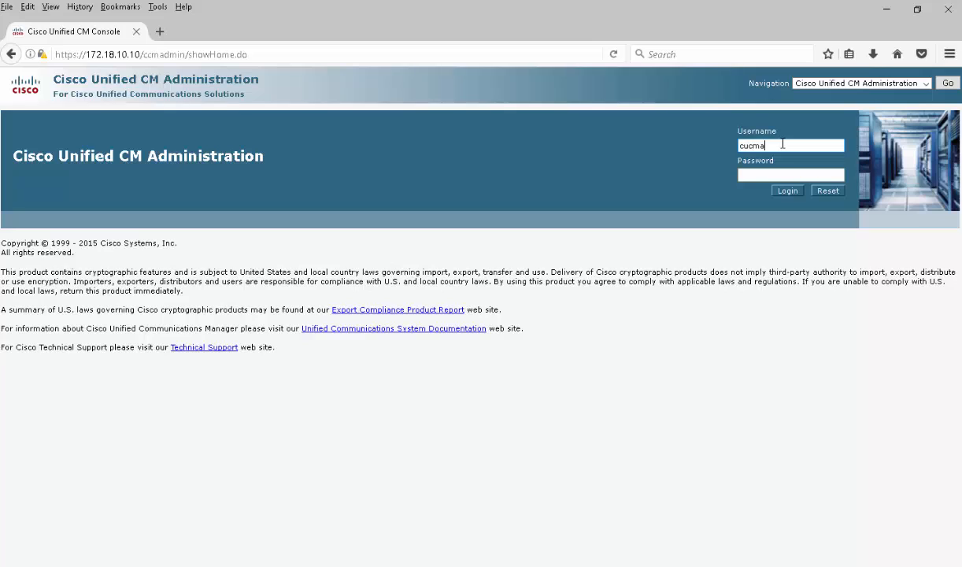
text(pp)
key(Tab)
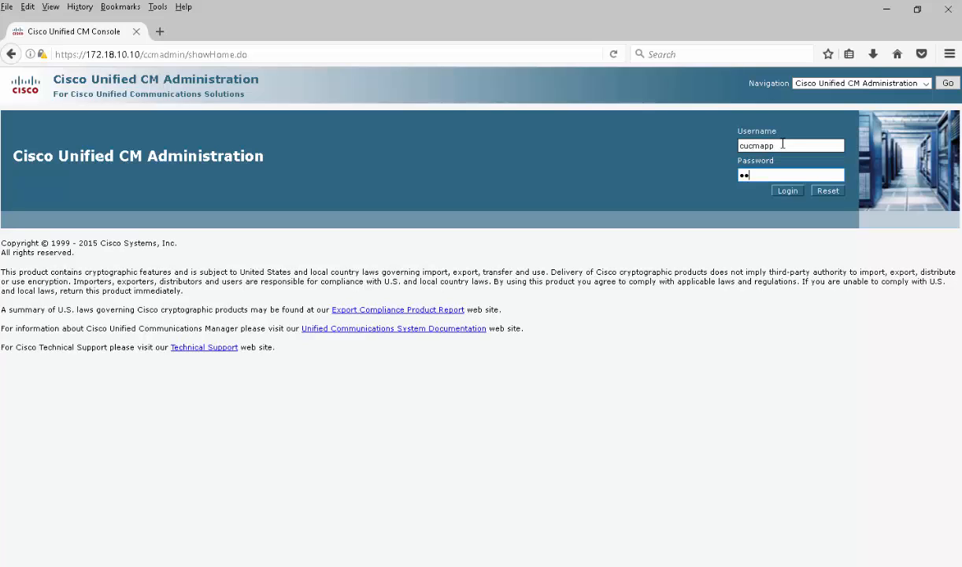
text(••••••••)
key(Return)
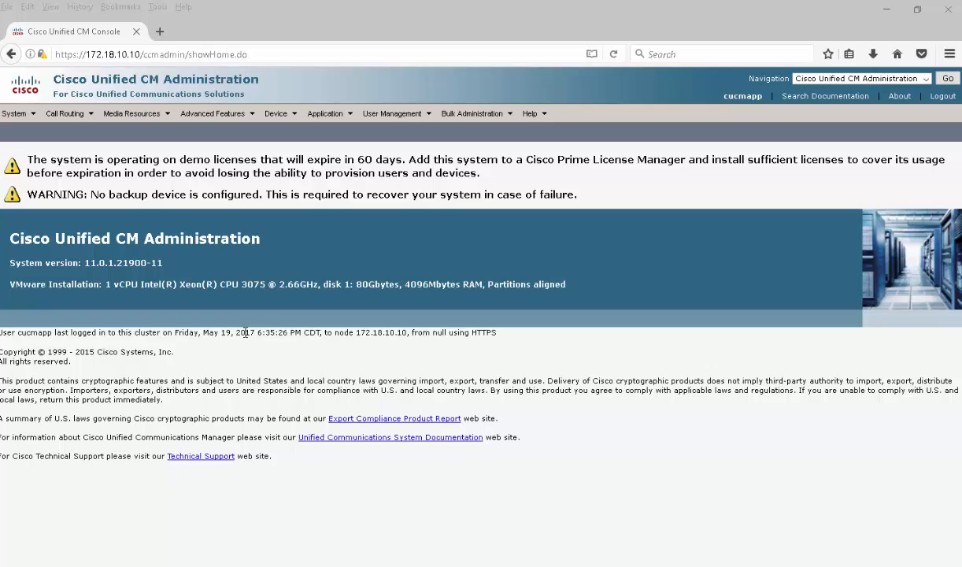
- List the existing Unified CM entries, then begin adding a new server from System > Server
mouse_move(31, 115)
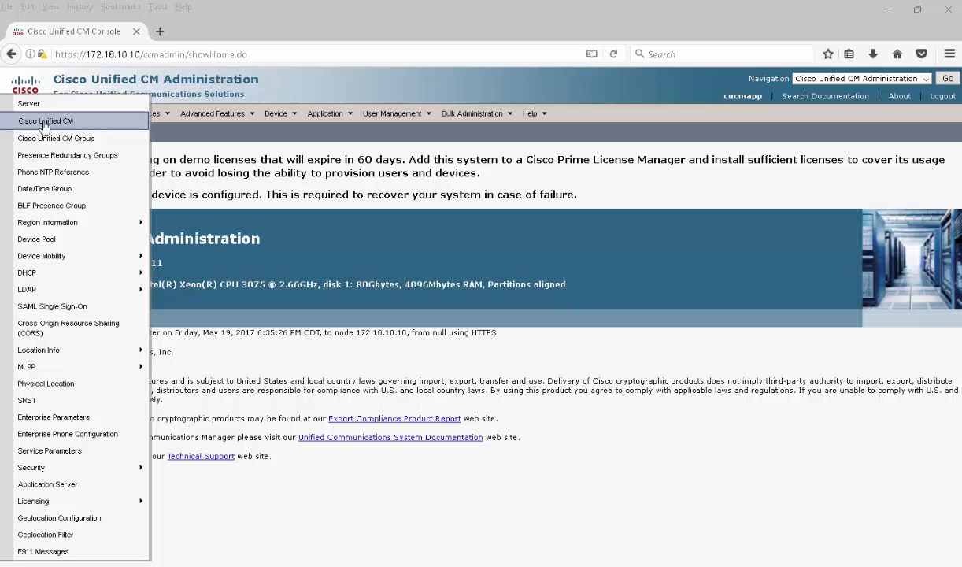
click(45, 123)
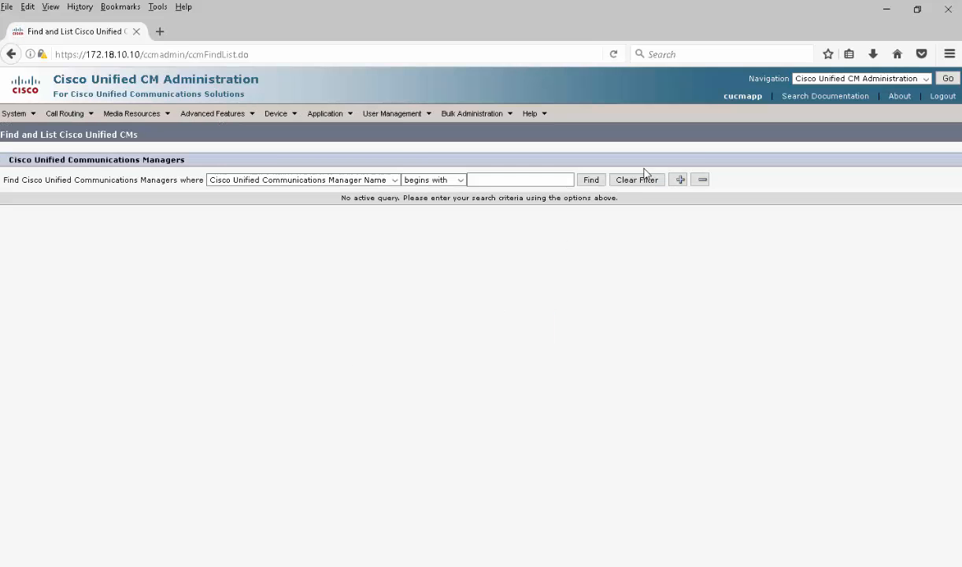
click(591, 180)
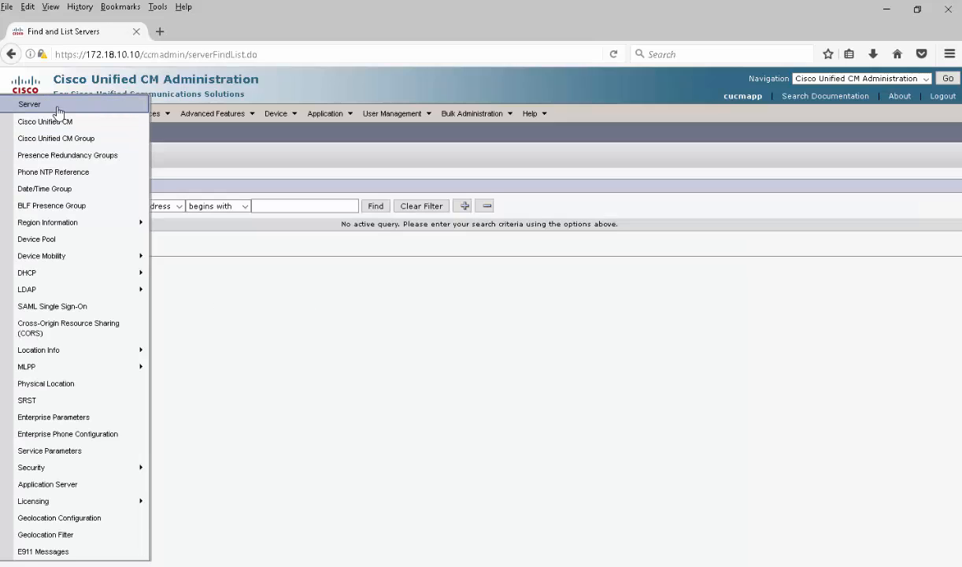
click(24, 101)
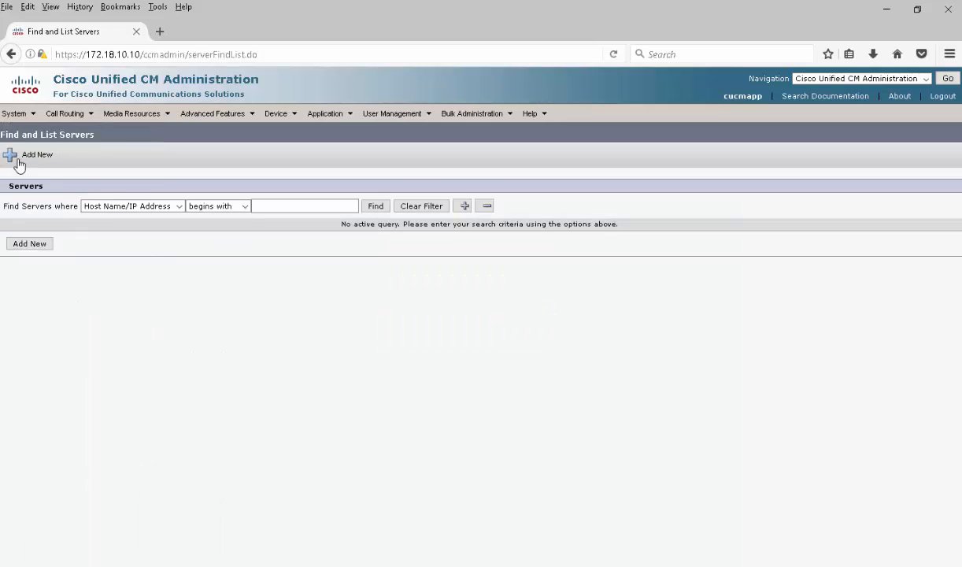
click(20, 161)
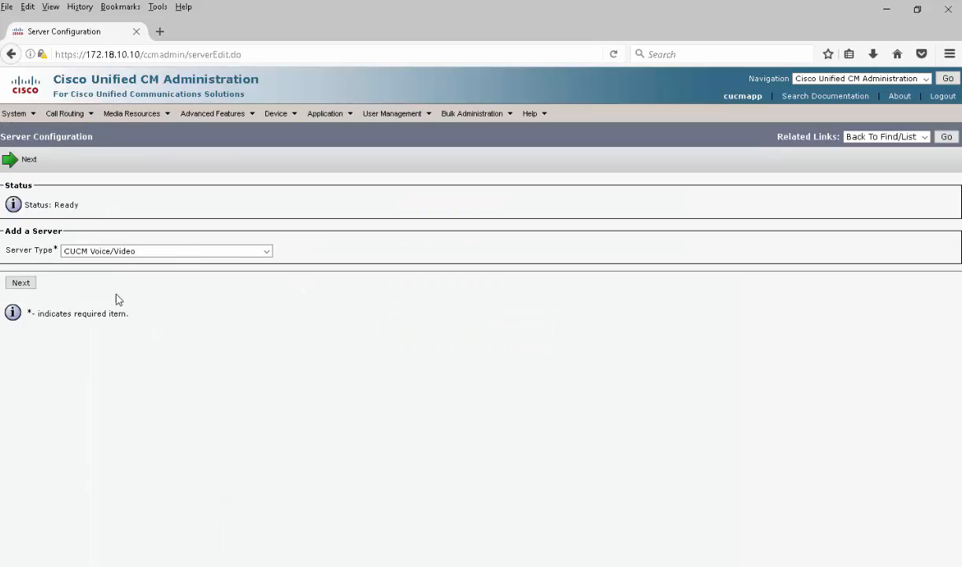
- Keep CUCM Voice/Video, enter host 172.18.10.12 and description 'LabCUCM11s02 - Subscriber', and save
click(20, 282)
click(186, 265)
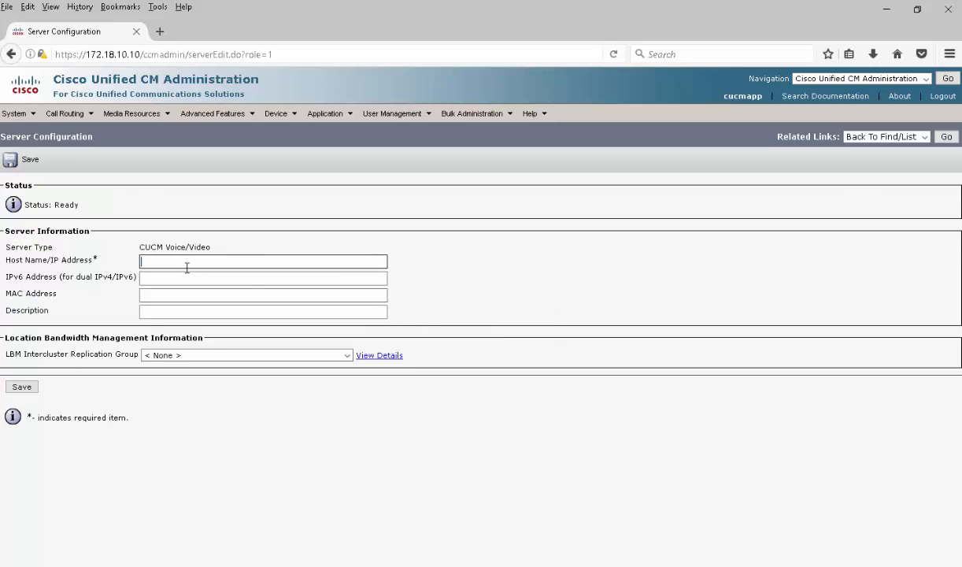
click(476, 277)
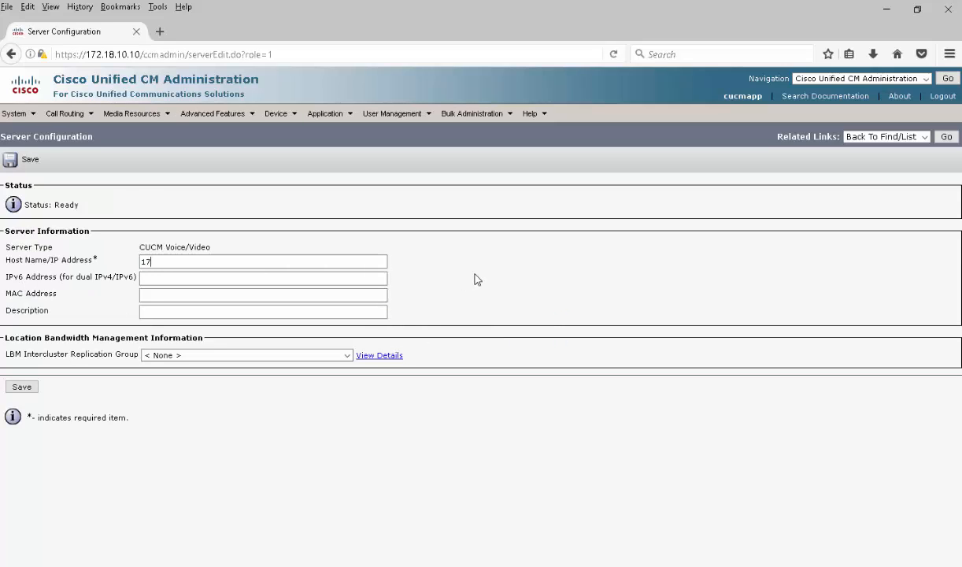
text(172.18.10.12)
click(187, 311)
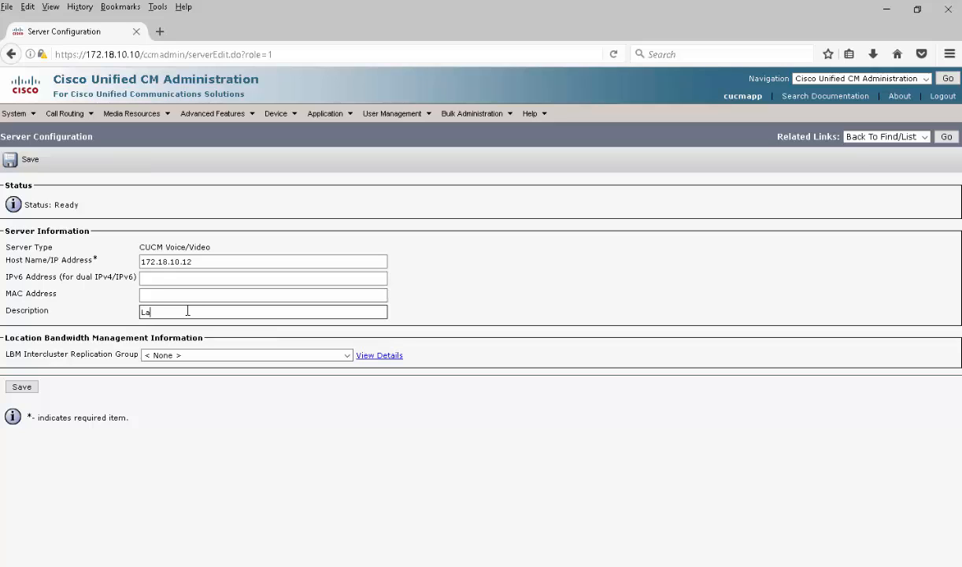
text(LabCUCM11s02)
click(464, 316)
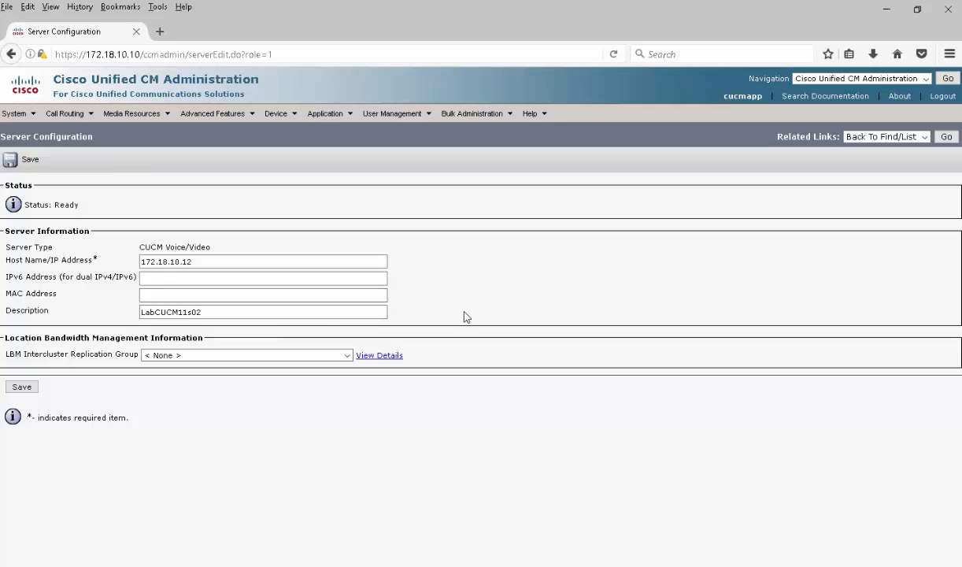
text(- Subscriber)
click(23, 386)
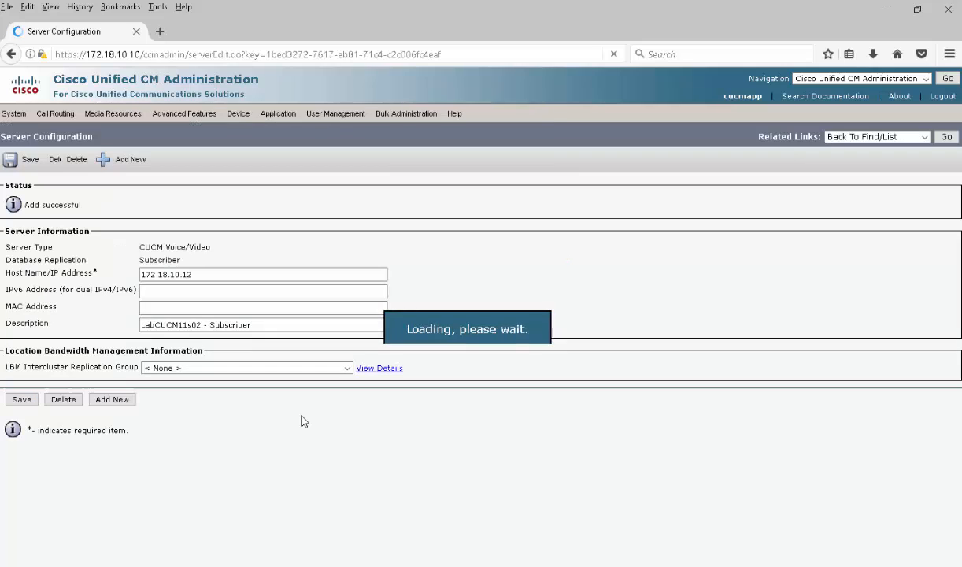
- Change server 172.18.10.12's description to 'LabCUCM11s02v - Subscriber', save, and minimize the browser
click(947, 137)
click(377, 207)
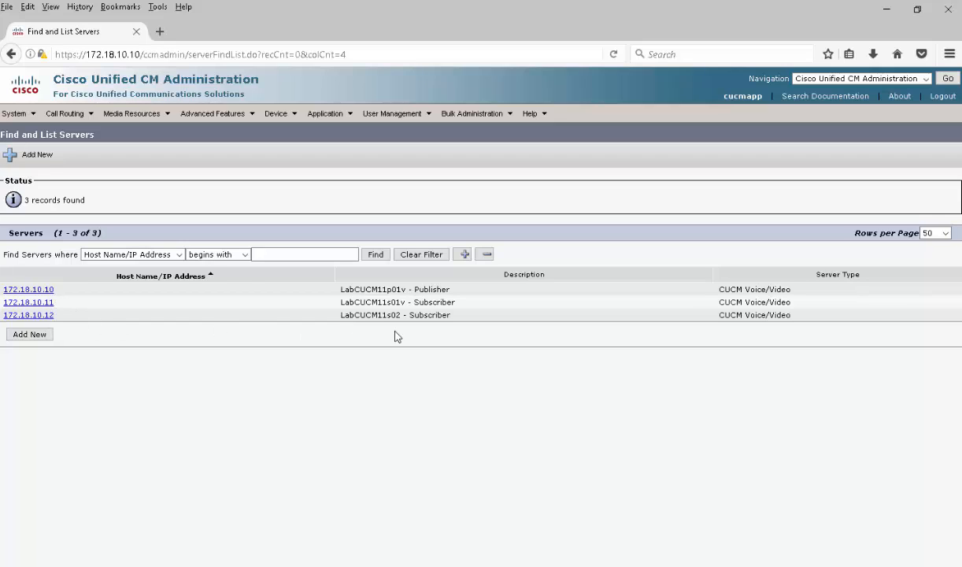
click(49, 318)
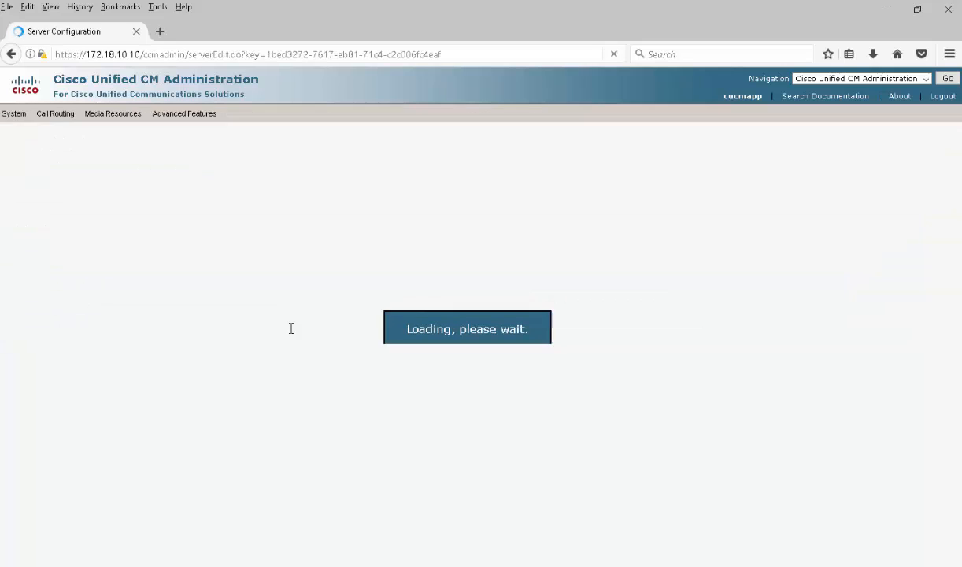
click(203, 327)
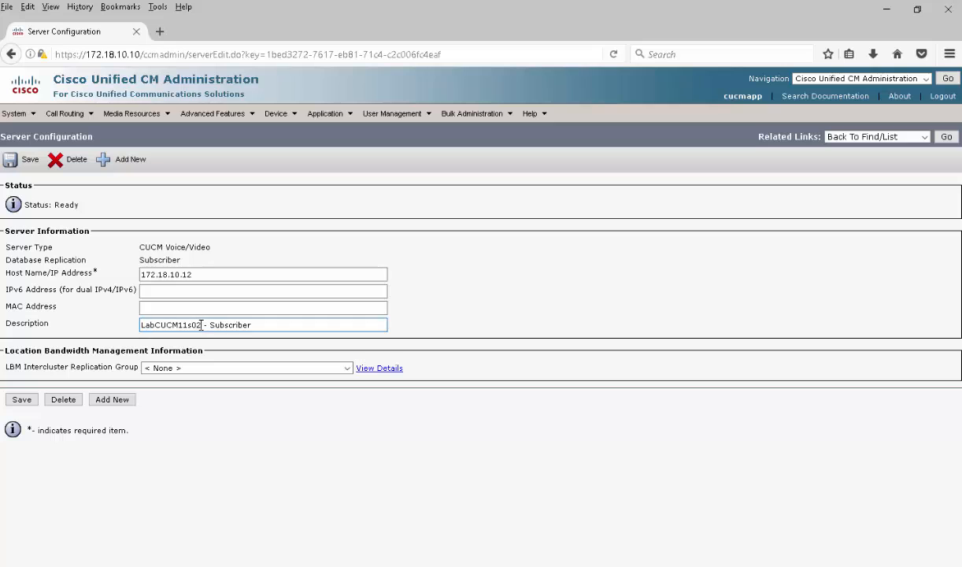
text(v)
click(29, 159)
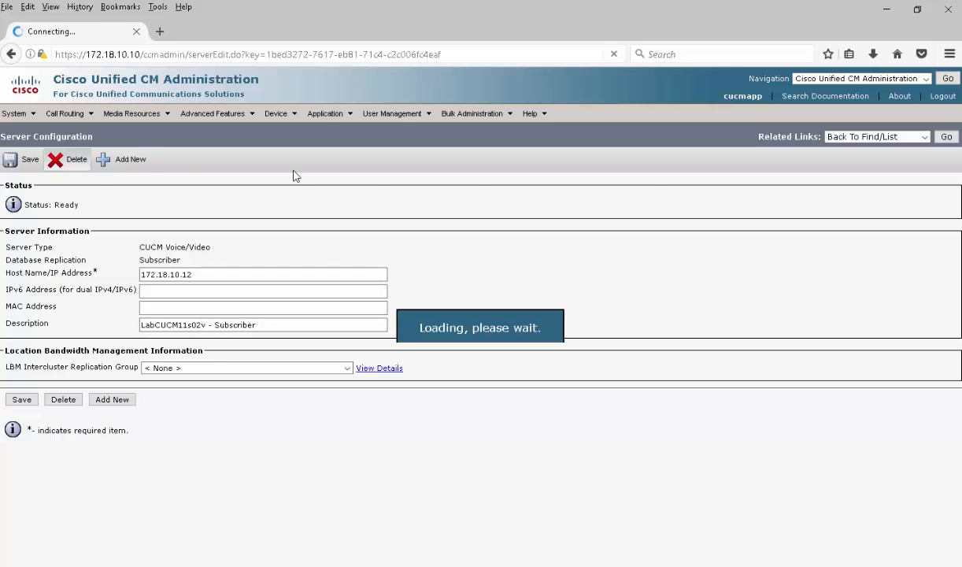
click(948, 137)
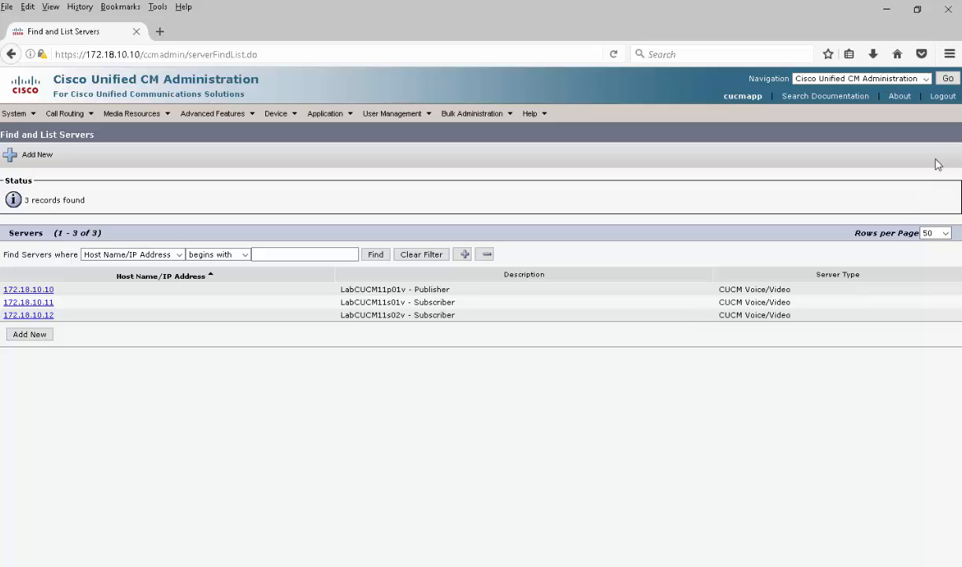
click(887, 10)
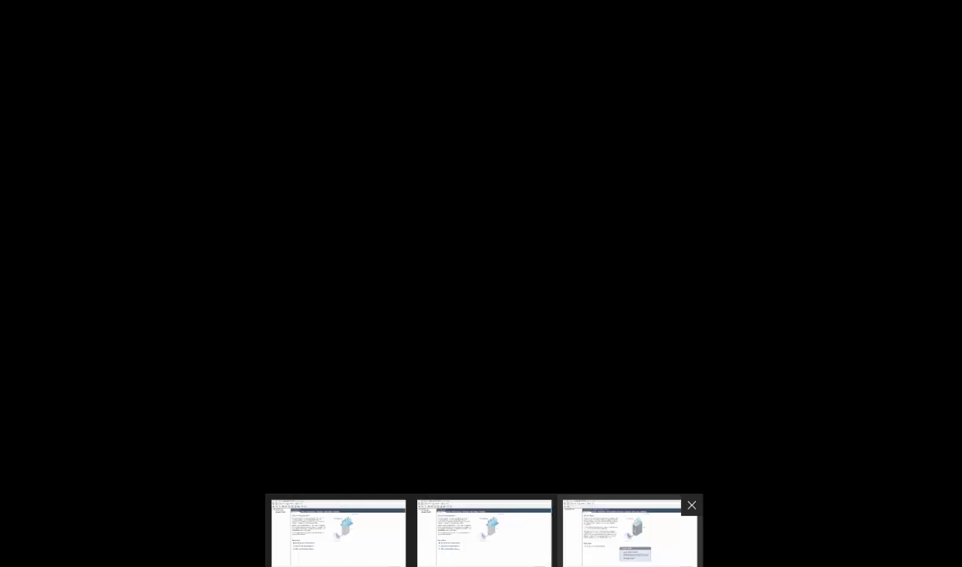
- In vSphere Client, deploy an OVF template from cucm_11.0_vmv8_v1.0.ova and view its template details
click(631, 539)
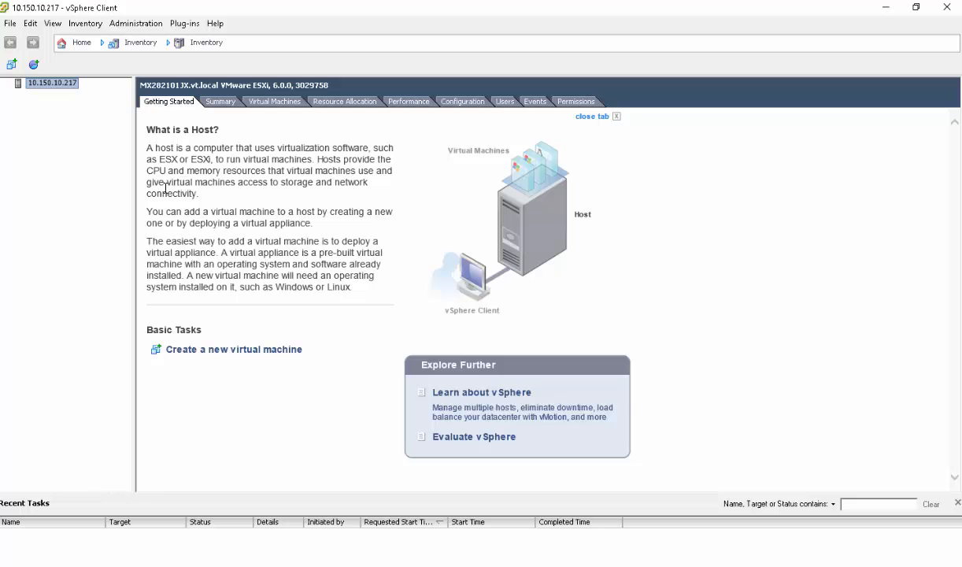
click(12, 26)
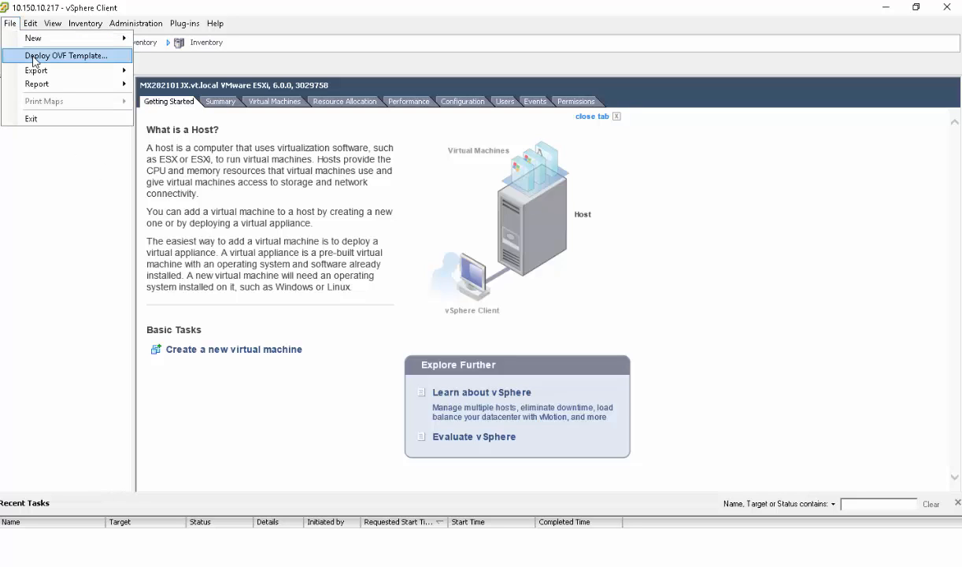
click(35, 57)
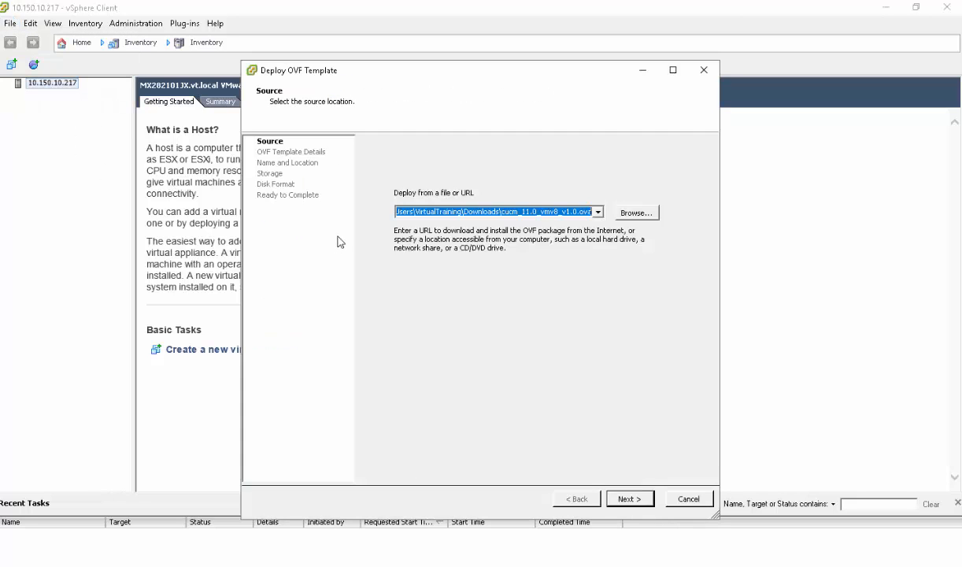
click(632, 214)
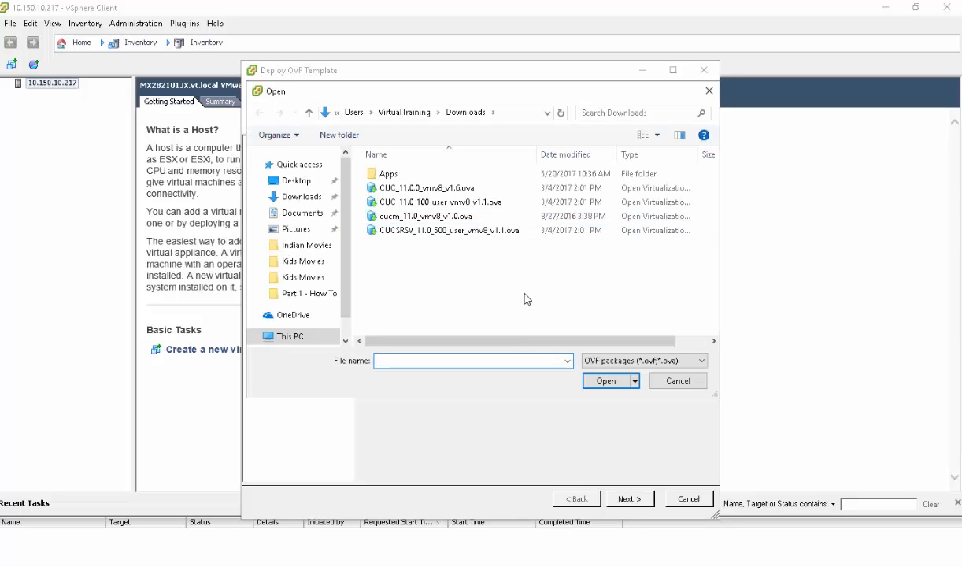
click(402, 217)
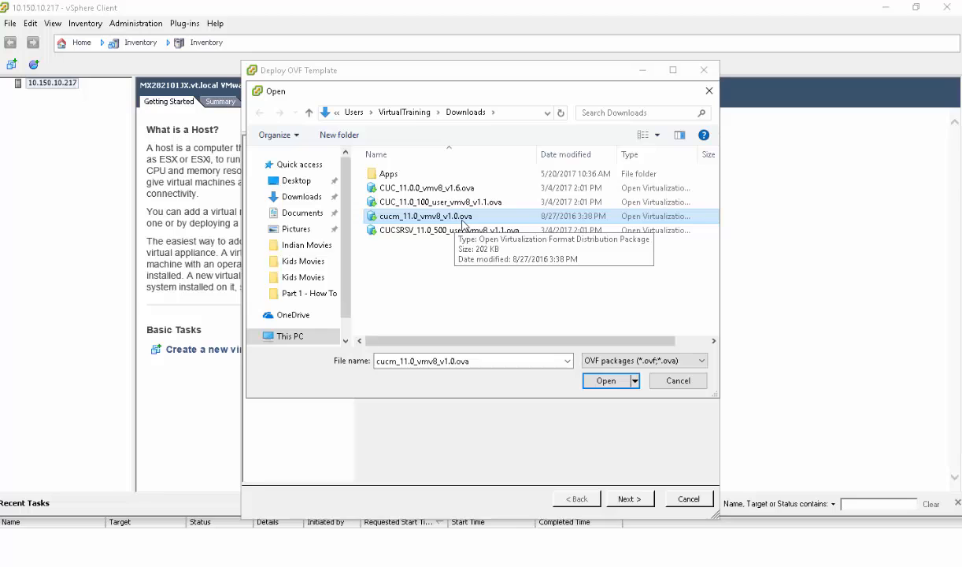
click(607, 381)
click(622, 498)
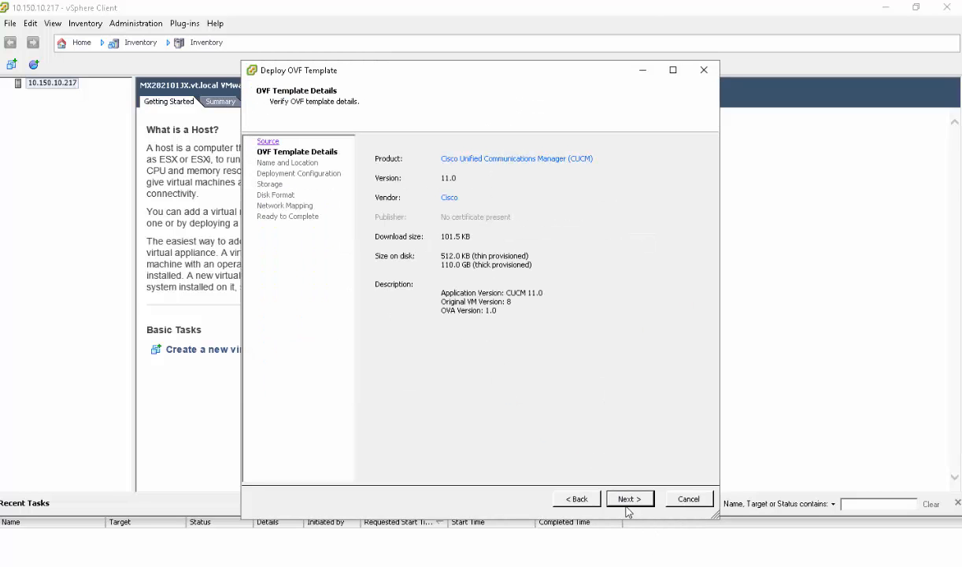
- Name the virtual machine LabCUCM11s02v and choose the CUCM 2500 user node configuration
click(623, 499)
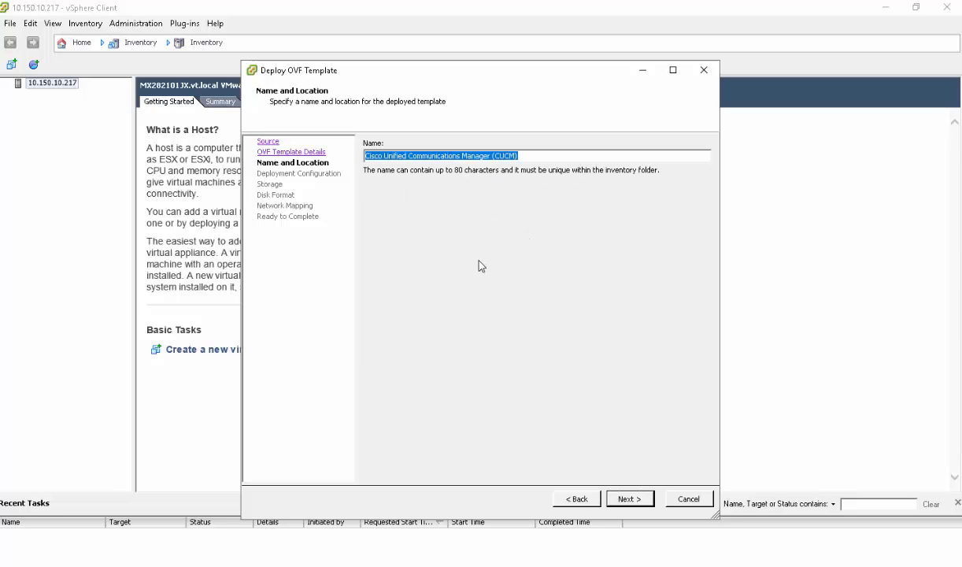
text(LabCUCM)
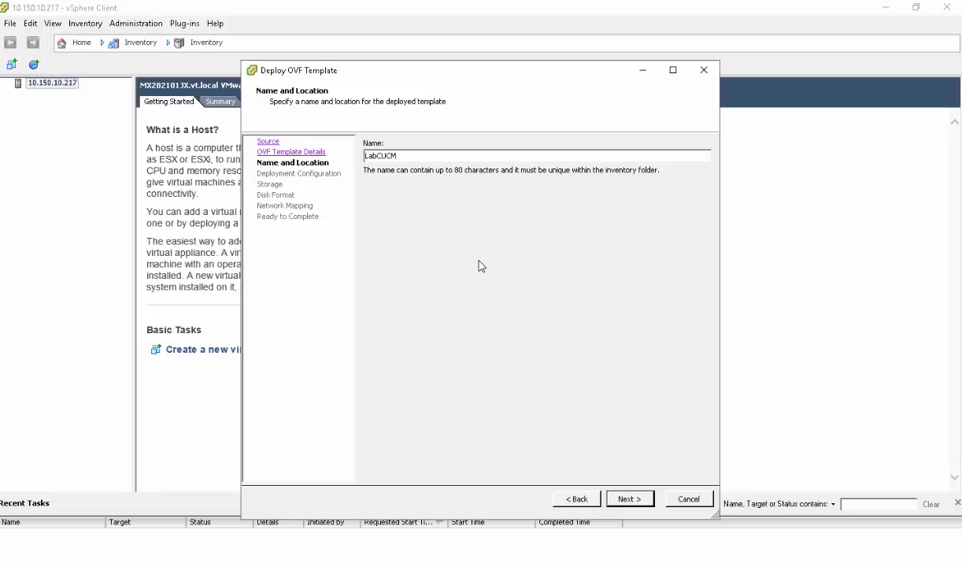
text(11s02v)
click(634, 499)
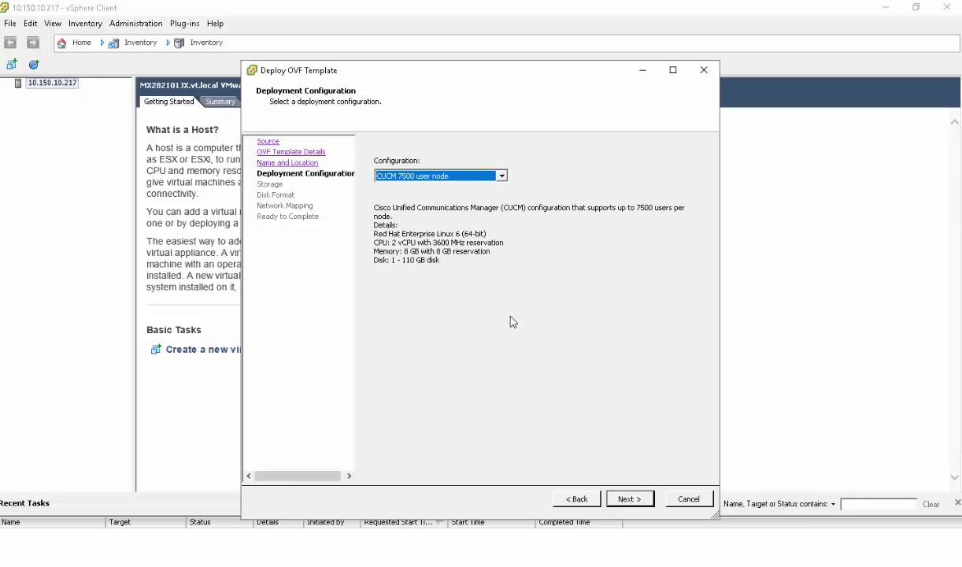
click(466, 178)
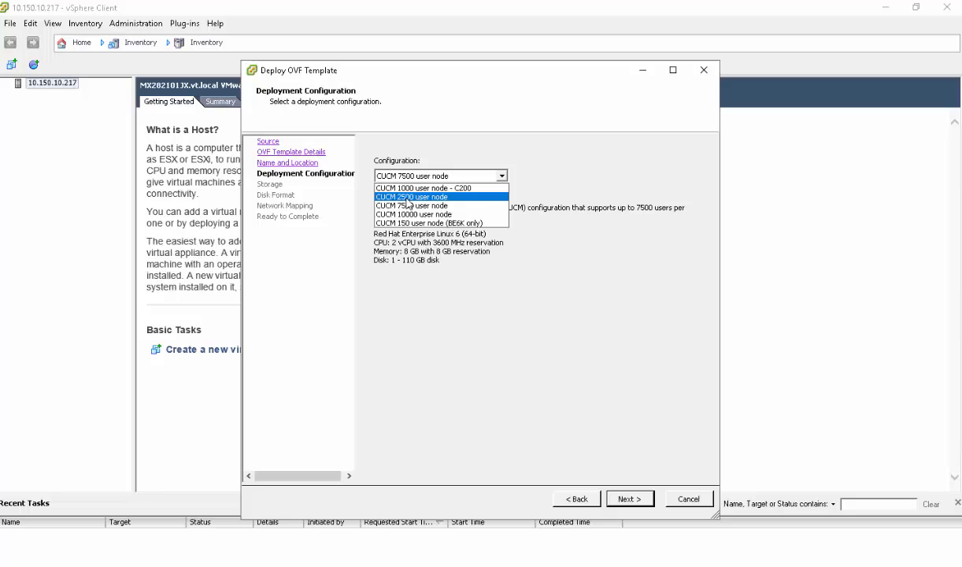
click(407, 198)
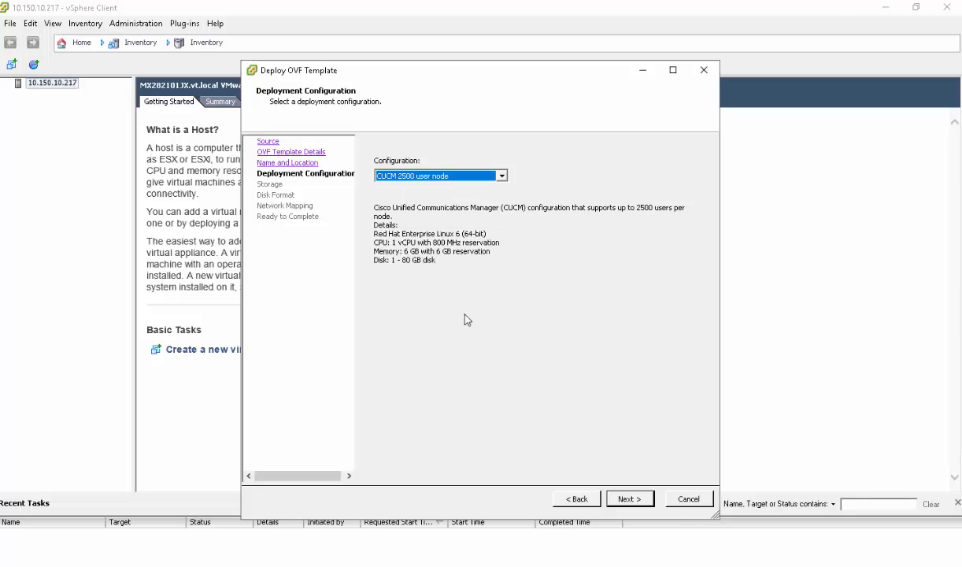
click(639, 498)
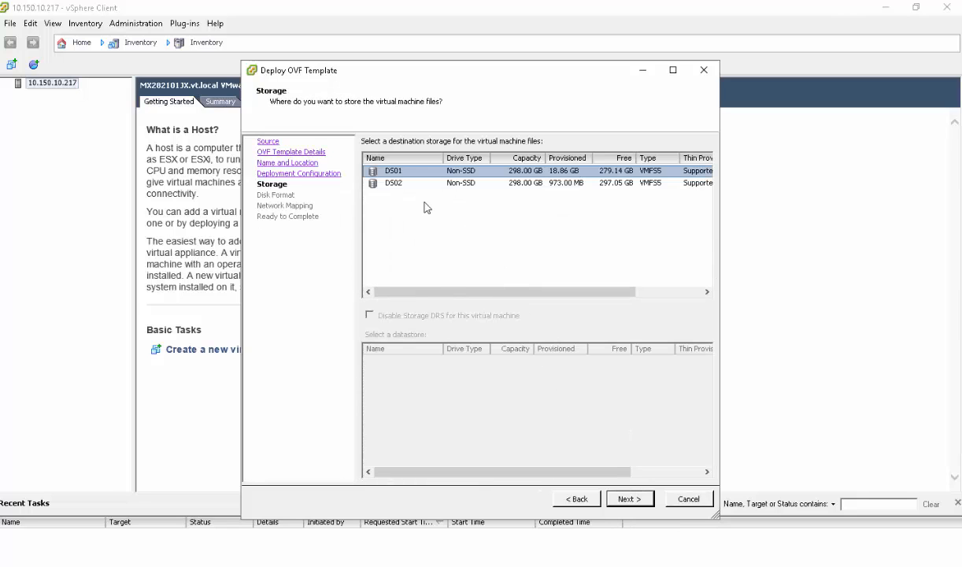
- Place it on datastore DS02 with Thick Provision Lazy Zeroed, map eth0 to VLAN300, and deploy
click(408, 186)
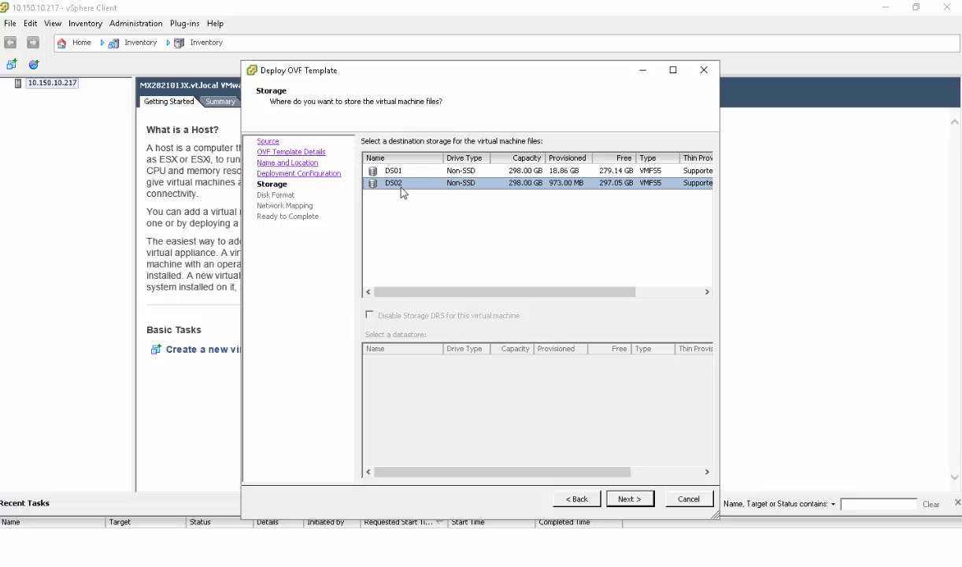
click(623, 498)
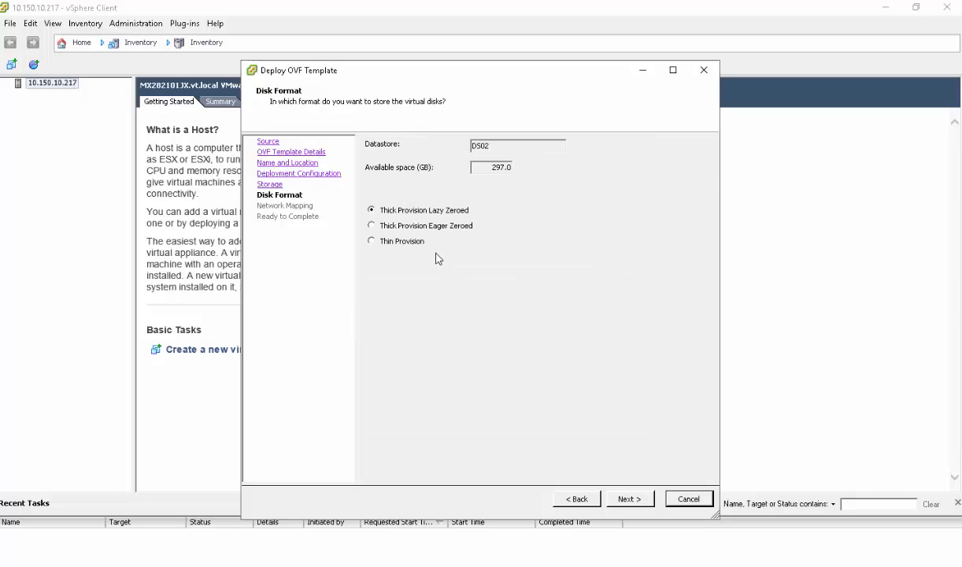
click(628, 503)
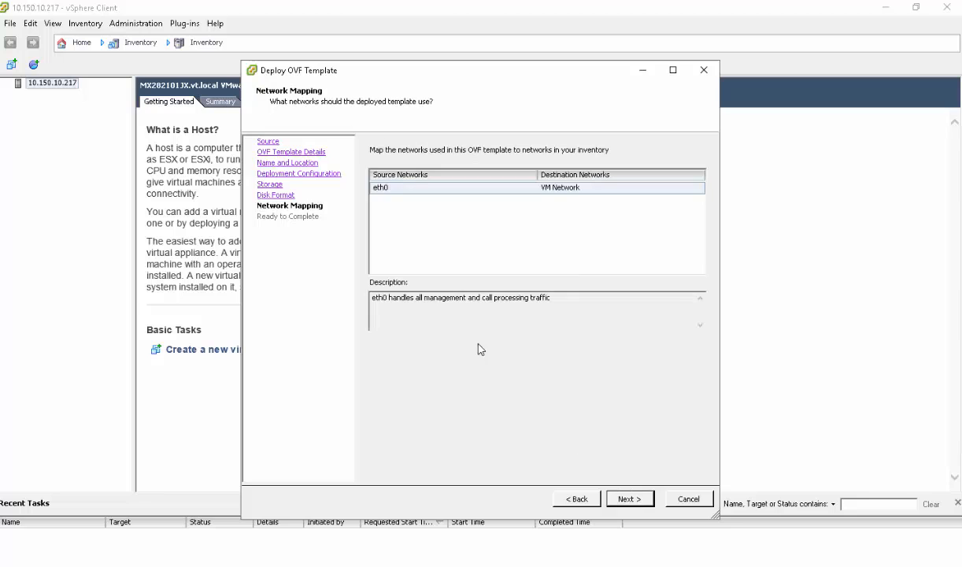
click(630, 189)
click(699, 188)
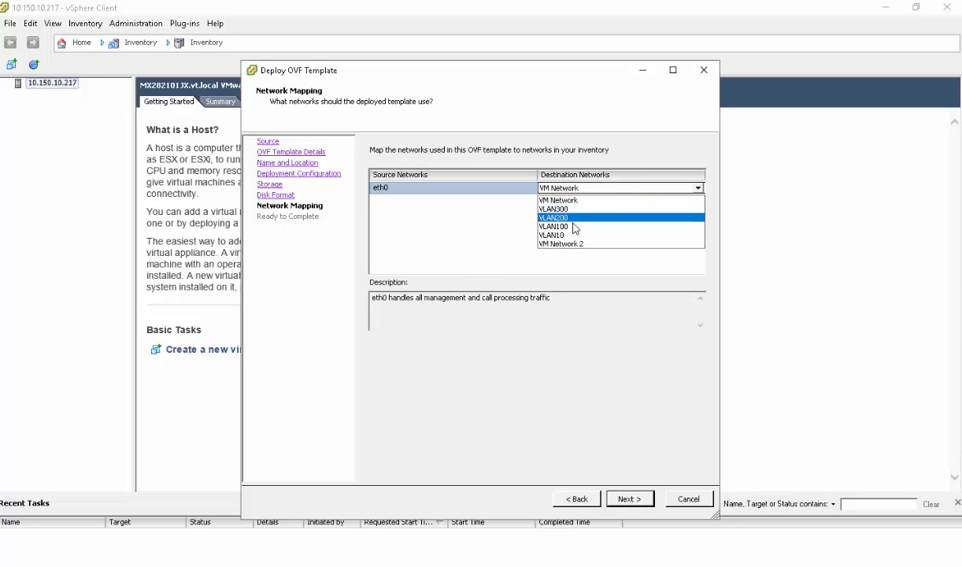
click(574, 214)
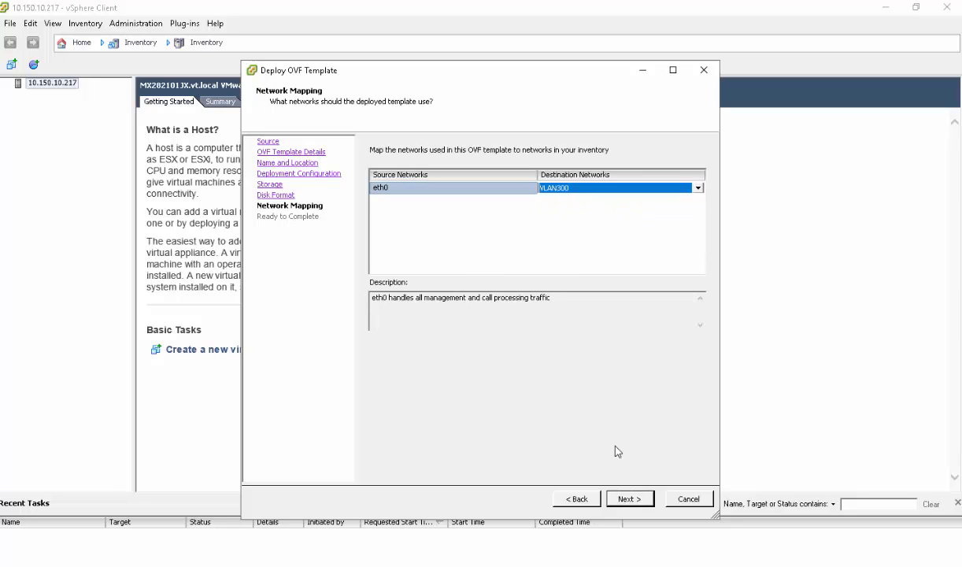
click(632, 501)
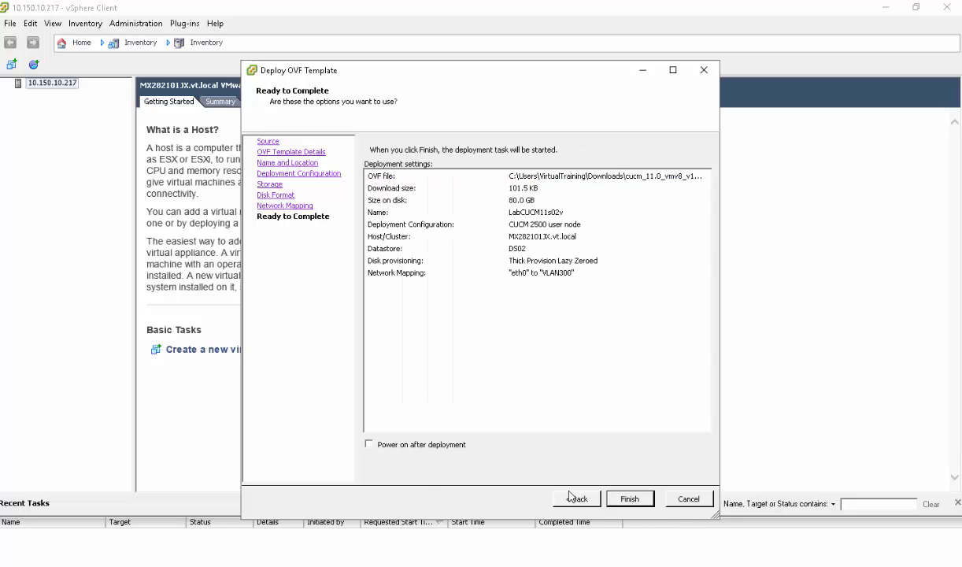
click(629, 499)
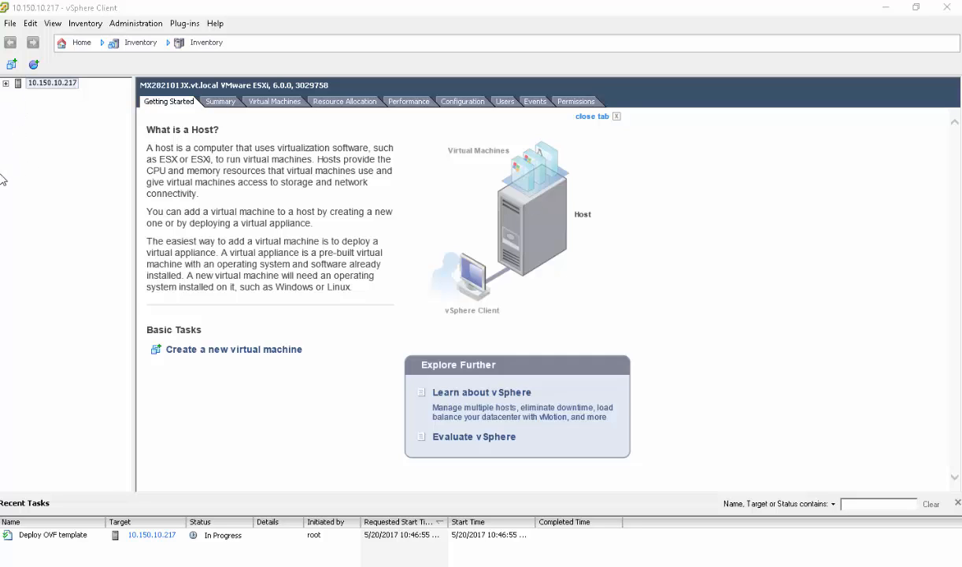
- Wait for the deployment to complete, then select LabCUCM11s02v under host 10.150.10.217
drag(0, 156, 441, 156)
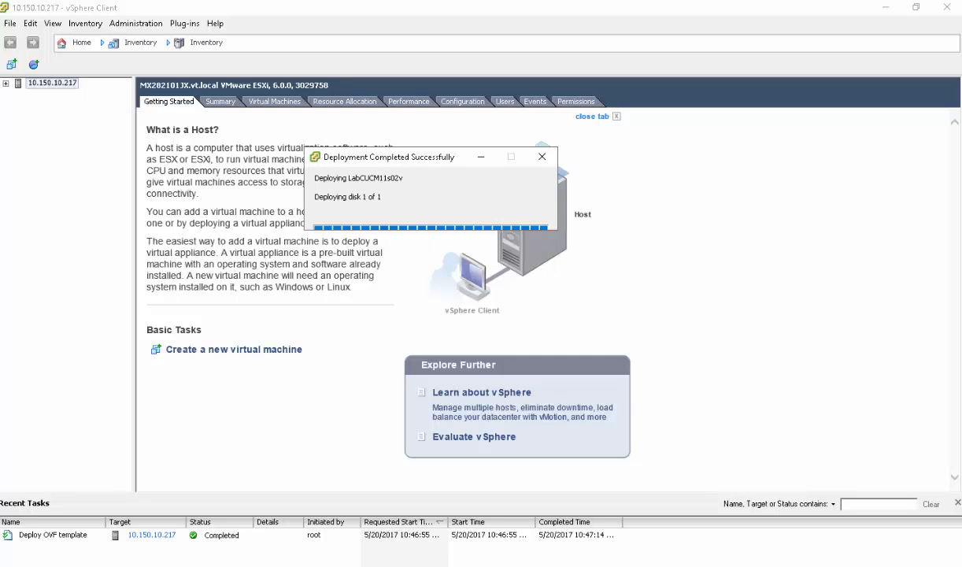
click(523, 219)
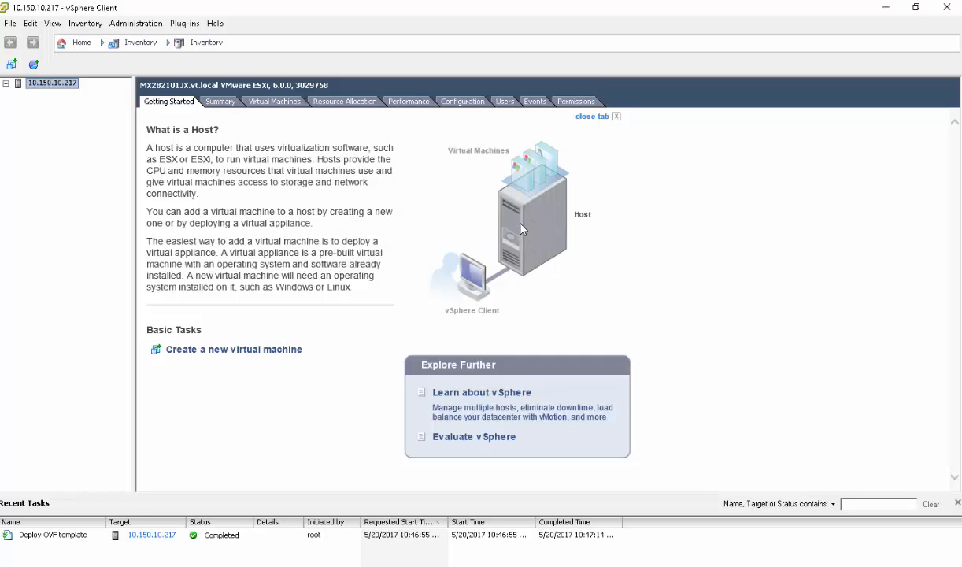
click(6, 83)
click(52, 95)
- In LabCUCM11s02v's Edit Settings, lower the memory from 6 GB to 4 GB
right_click(53, 96)
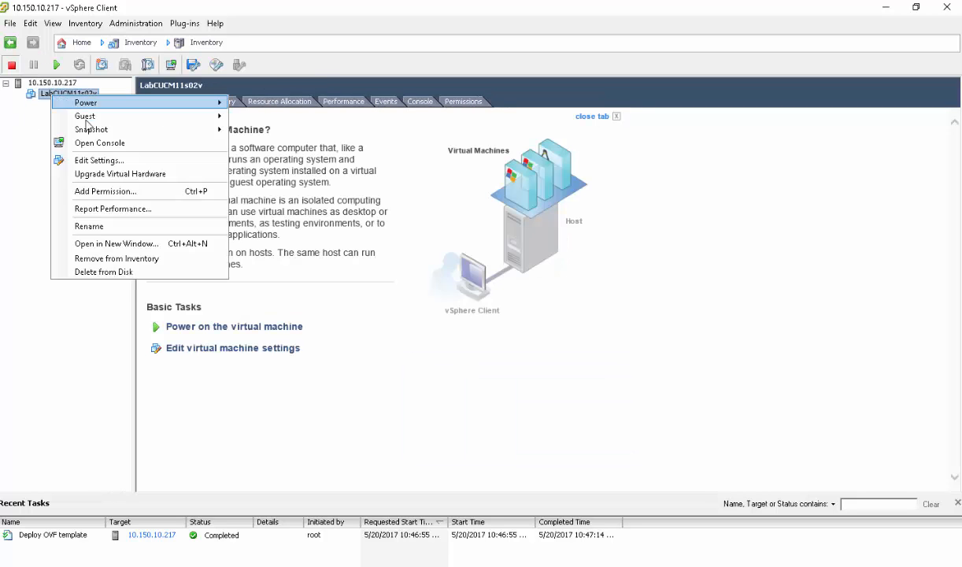
click(96, 162)
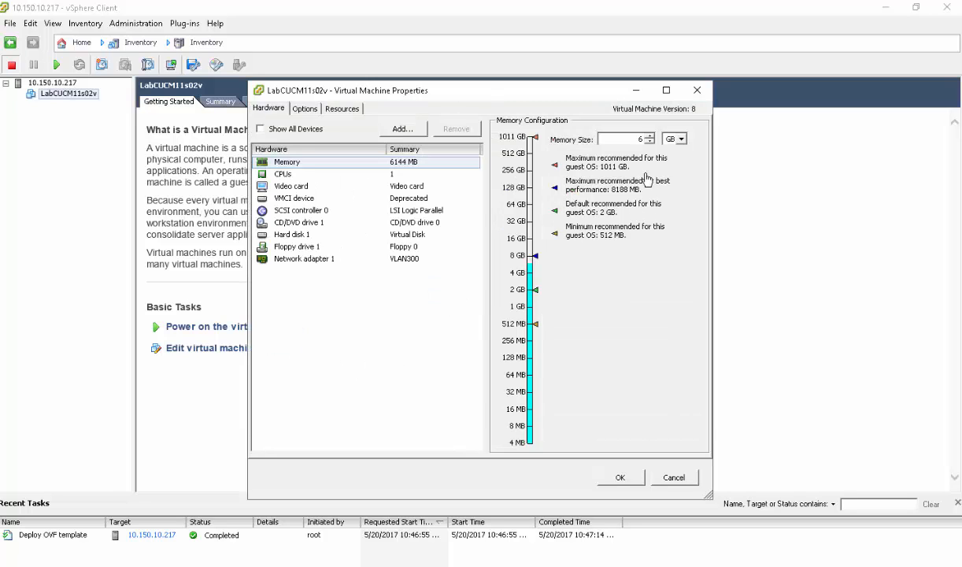
click(649, 142)
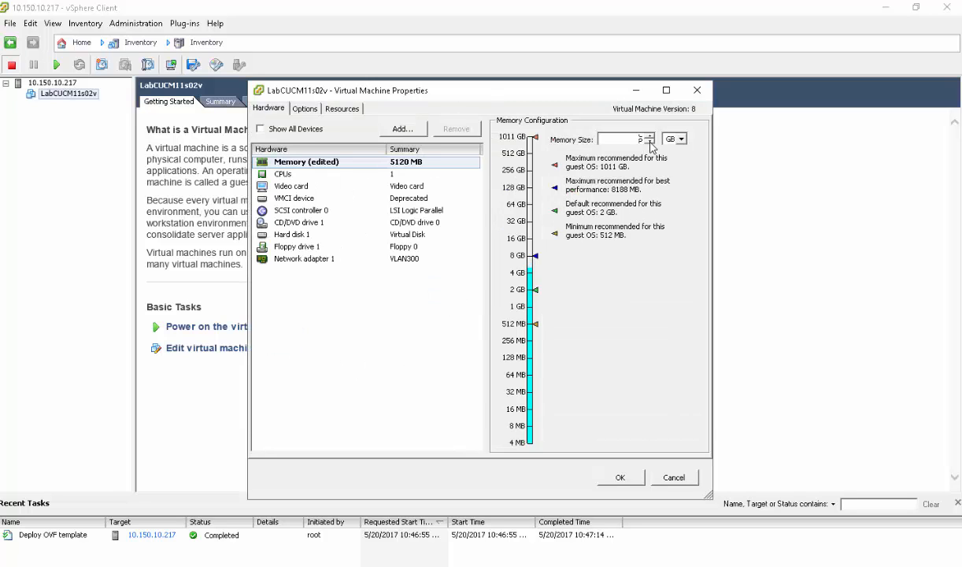
click(650, 142)
- Set CD/DVD drive 1 to connect at power on using a Datastore ISO File
click(298, 130)
click(315, 345)
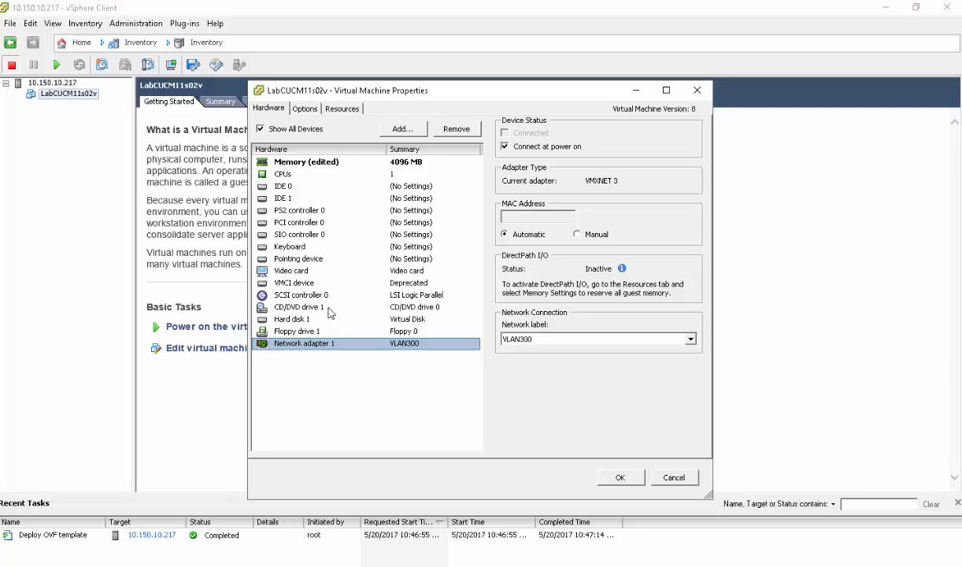
click(304, 307)
click(558, 148)
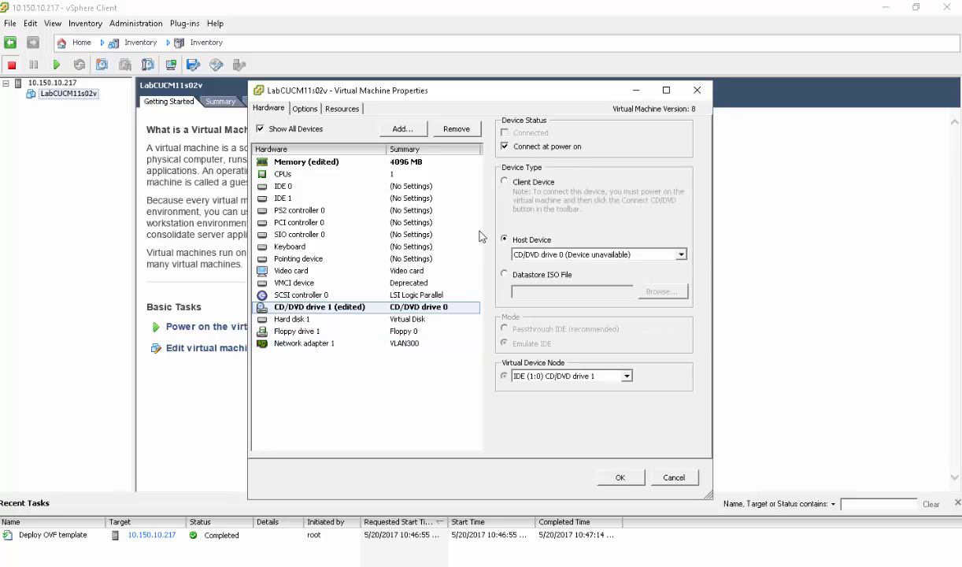
click(527, 274)
- Select the Bootable_UCSInstall_UCOS_11.0.1 ISO from DS01 for the CD/DVD drive and save the VM settings
click(658, 294)
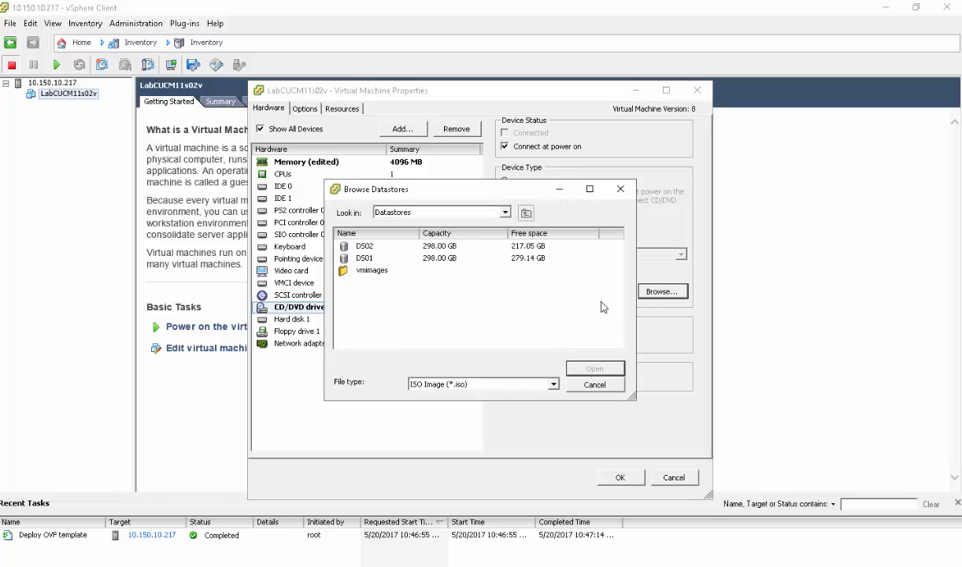
double_click(375, 260)
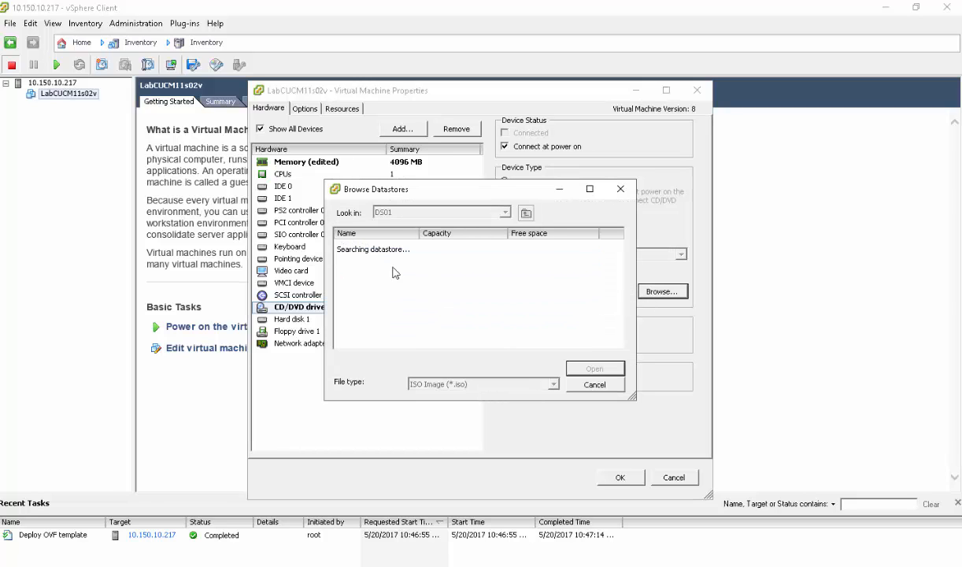
double_click(365, 247)
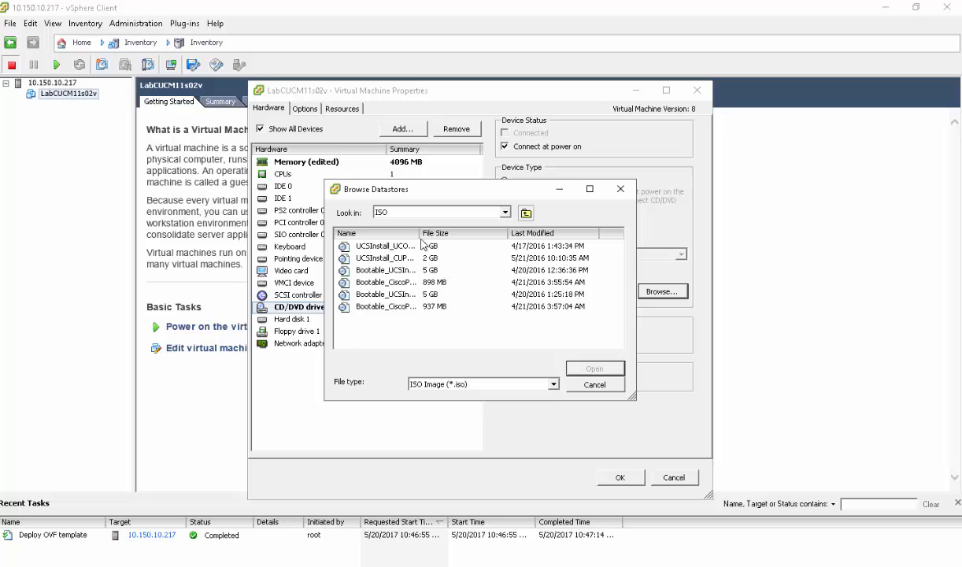
drag(420, 233, 514, 231)
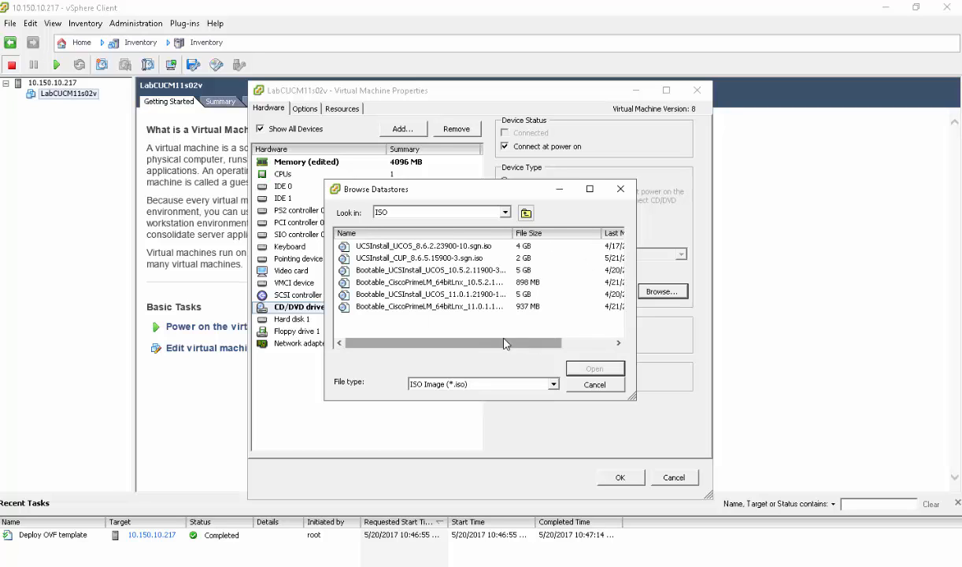
click(425, 294)
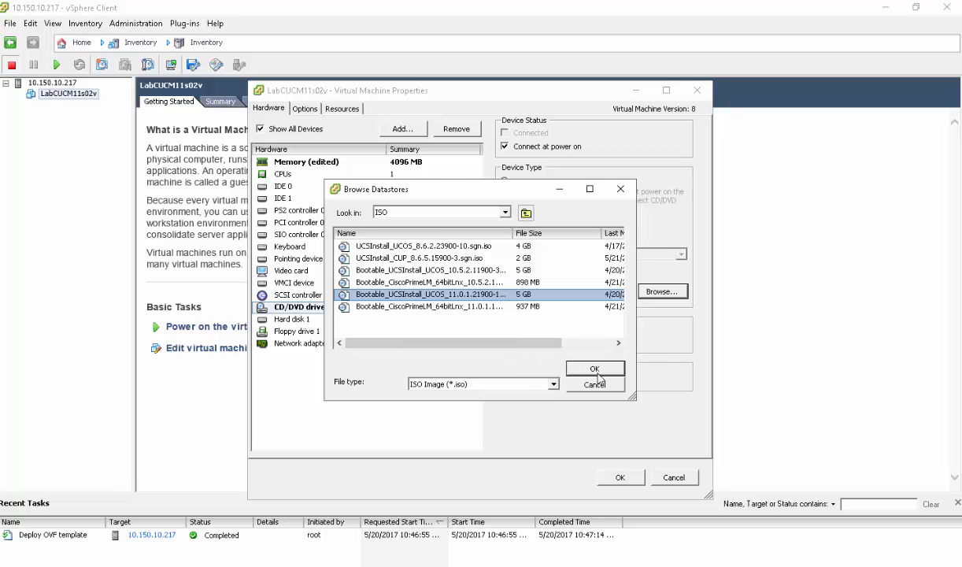
click(575, 365)
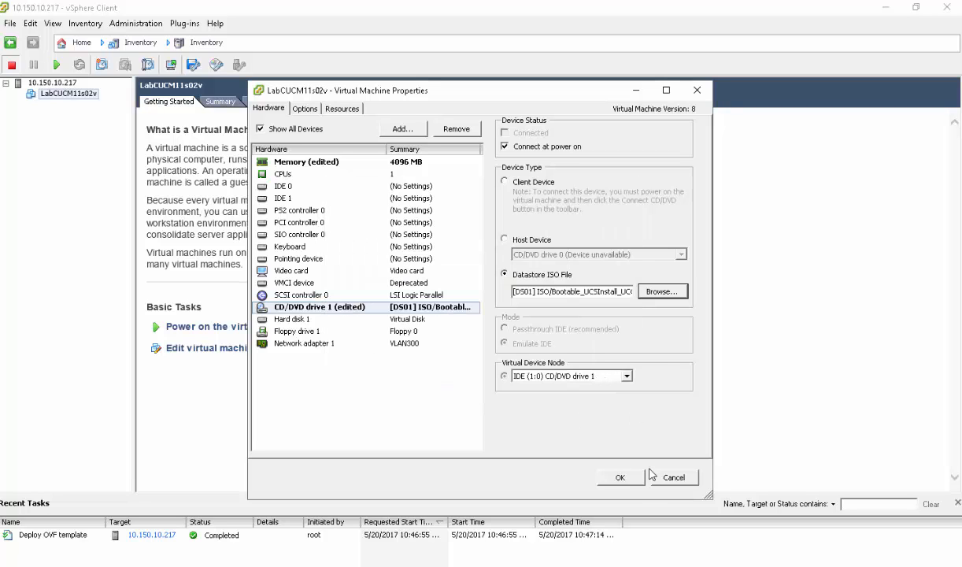
click(616, 474)
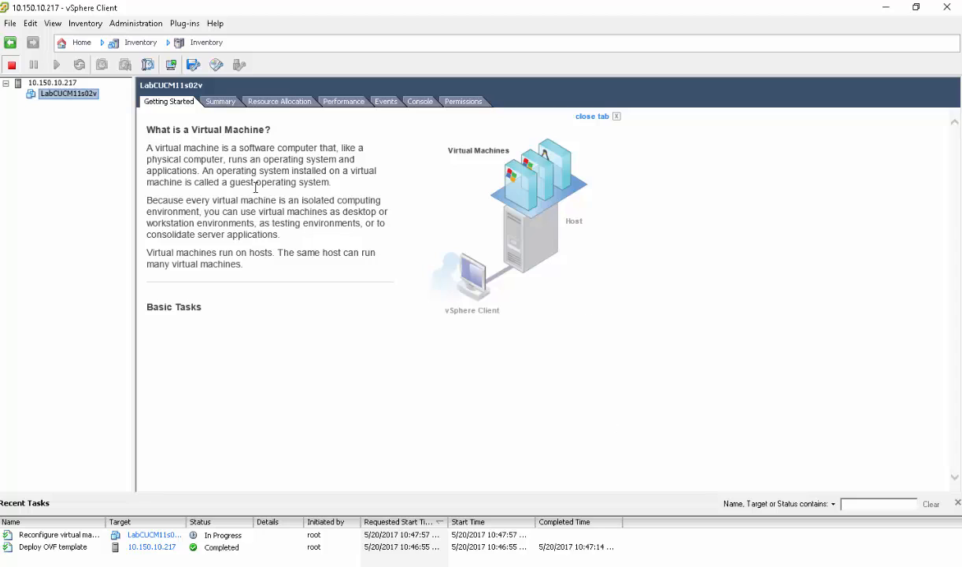
- Open LabCUCM11s02v's console, power the VM on, and enlarge the console window
right_click(87, 96)
click(125, 144)
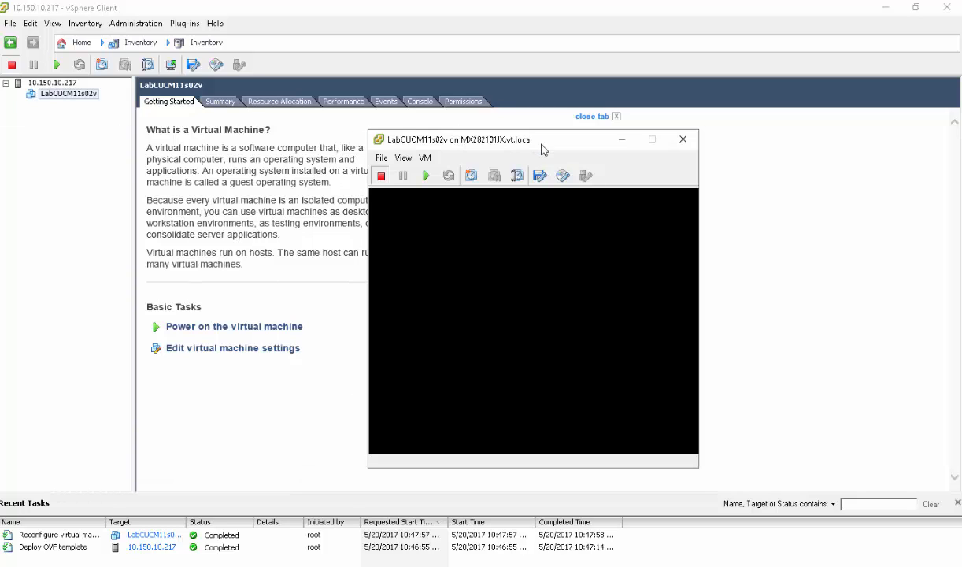
click(426, 177)
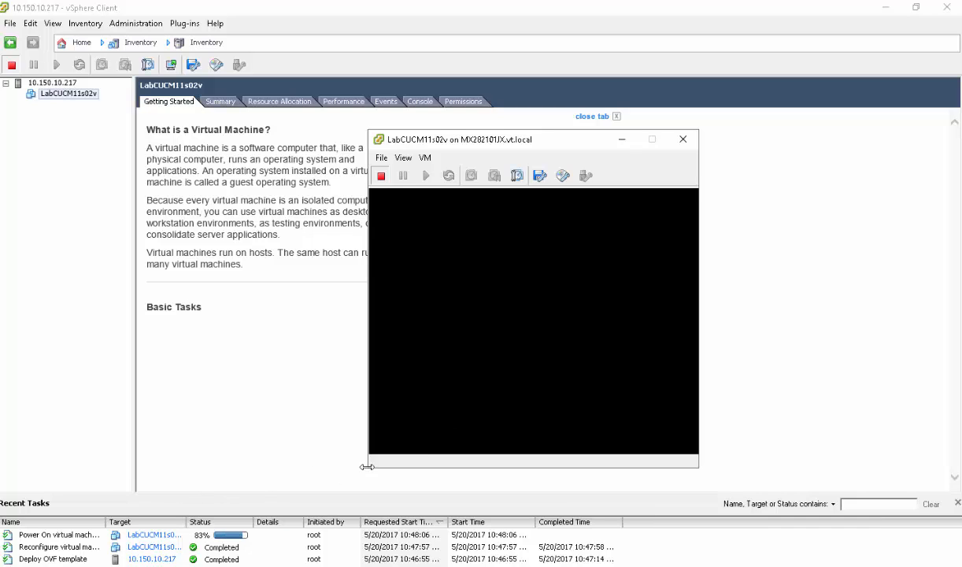
drag(363, 471, 207, 490)
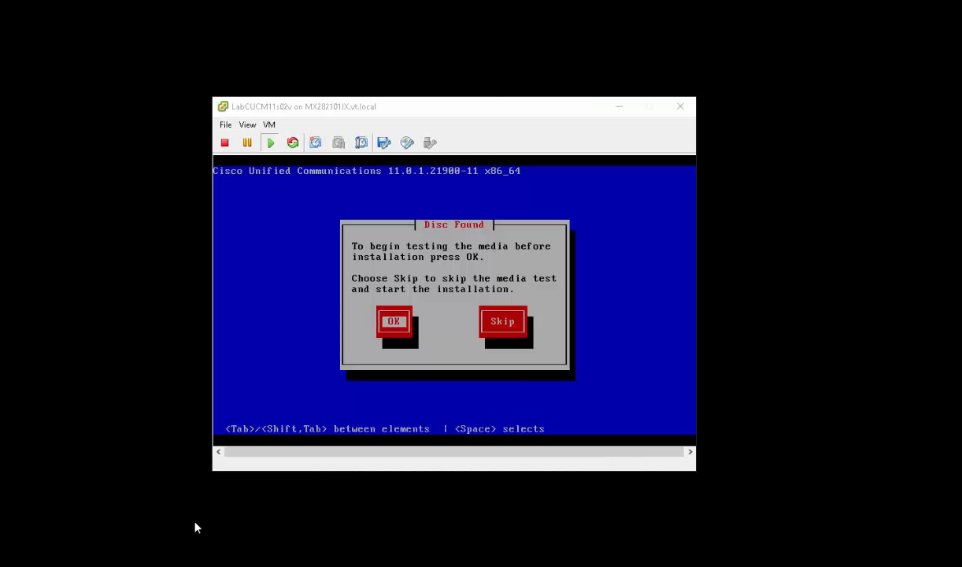
- Run the installation media check and dismiss the missing checksum error
click(444, 379)
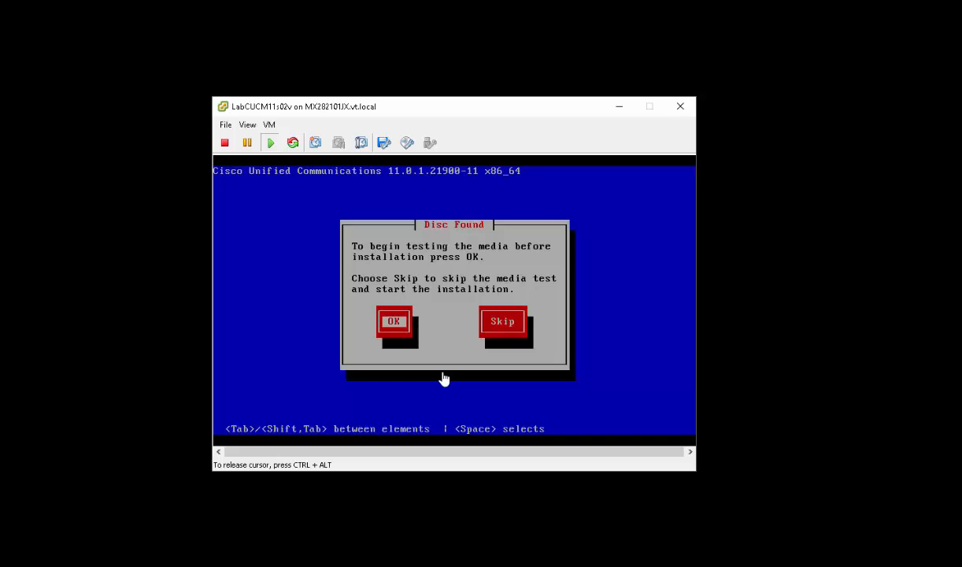
key(Return)
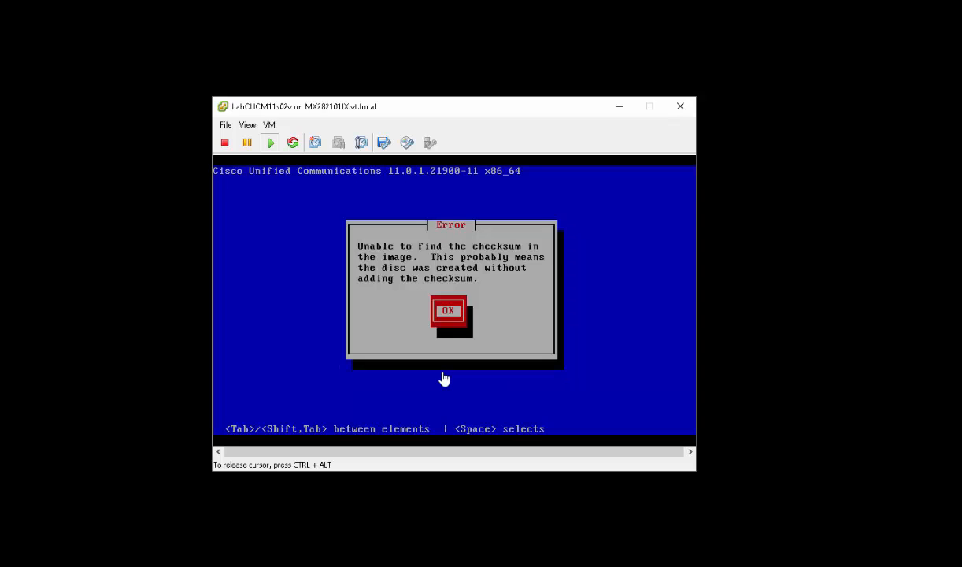
key(Return)
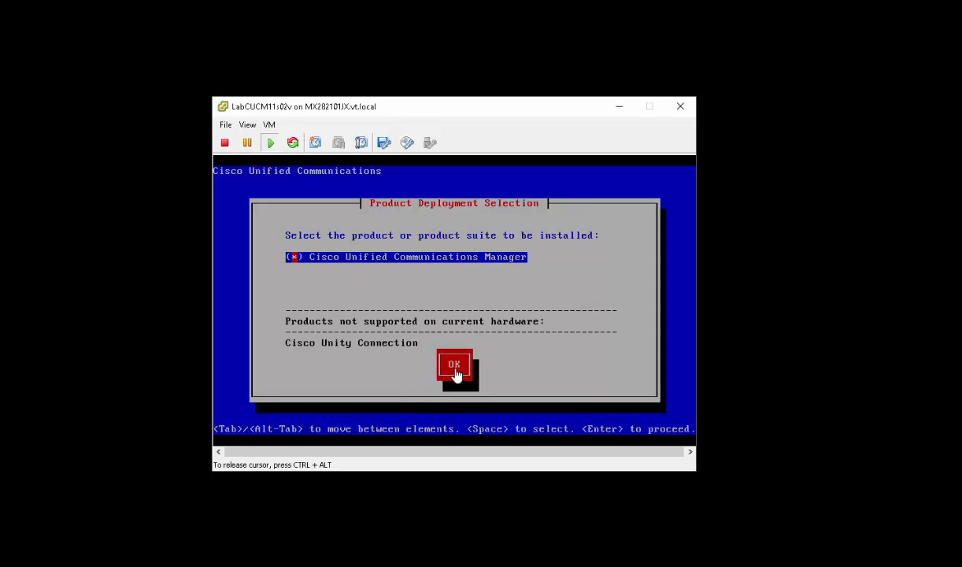
- Choose Cisco Unified Communications Manager and proceed with a basic install, declining an upgrade patch
key(Tab)
key(Return)
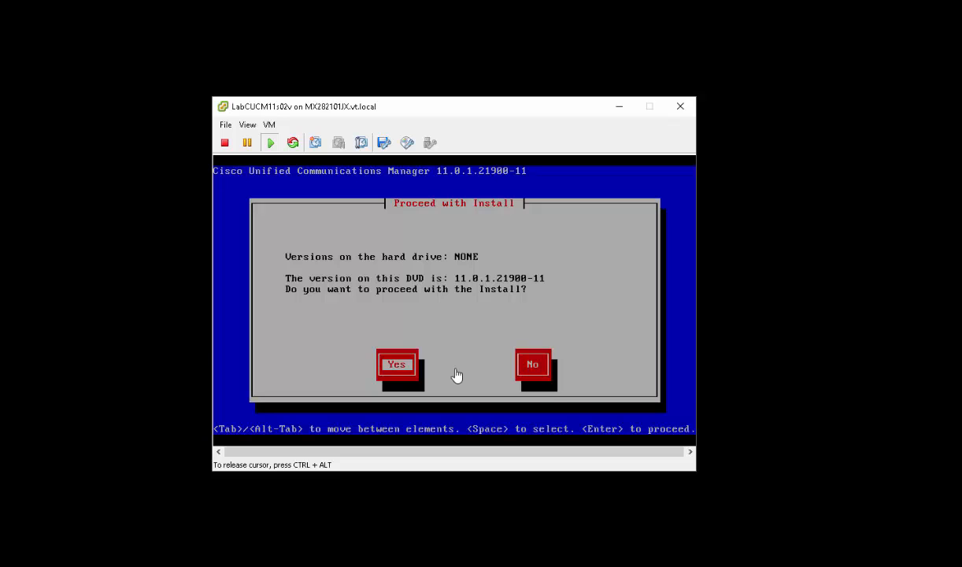
key(Return)
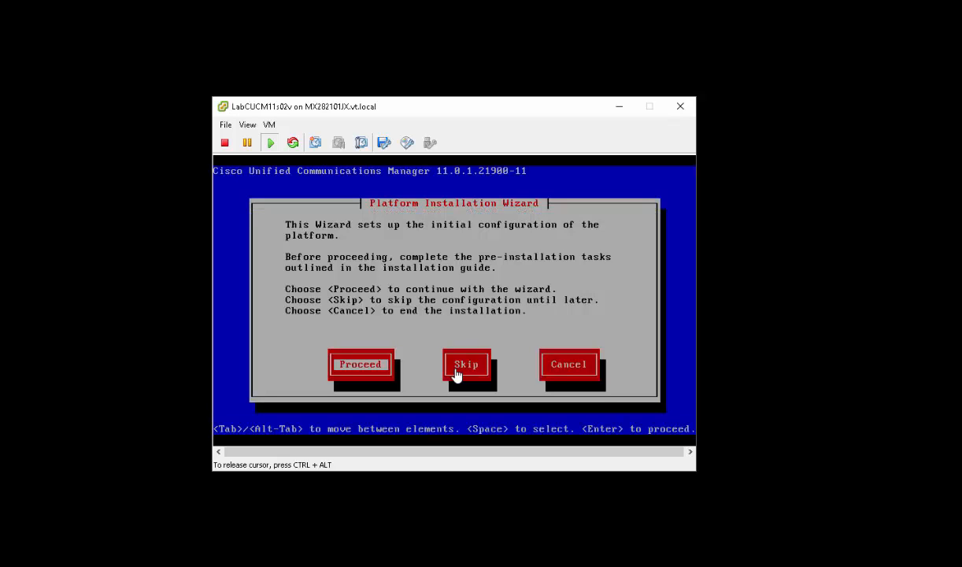
key(Return)
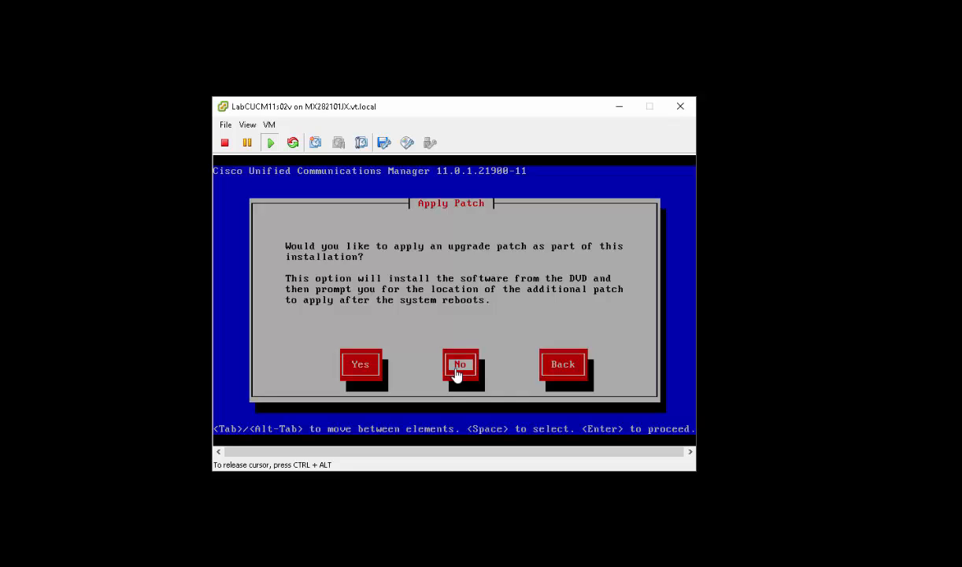
key(Return)
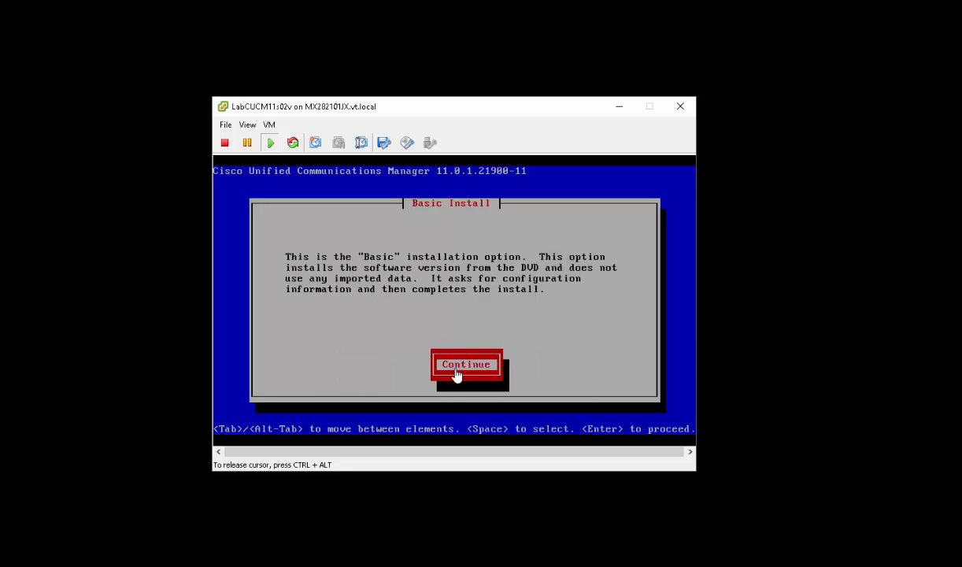
key(Return)
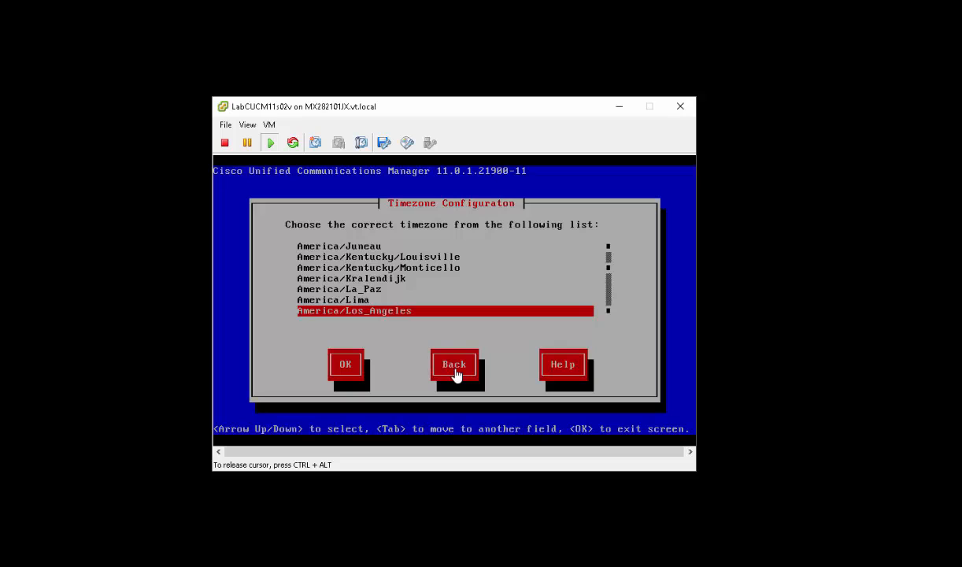
- Set the timezone to America/Chicago, keep the default MTU, and decline DHCP for static addressing
key(Up)
key(Up)
key(Up)
key(Up)
key(Up)
key(Up)
key(Up)
key(Up)
key(Up)
key(Up)
key(Up)
key(Up)
key(Up)
key(Up)
key(Up)
key(Up)
key(Up)
key(Up)
key(Up)
key(Up)
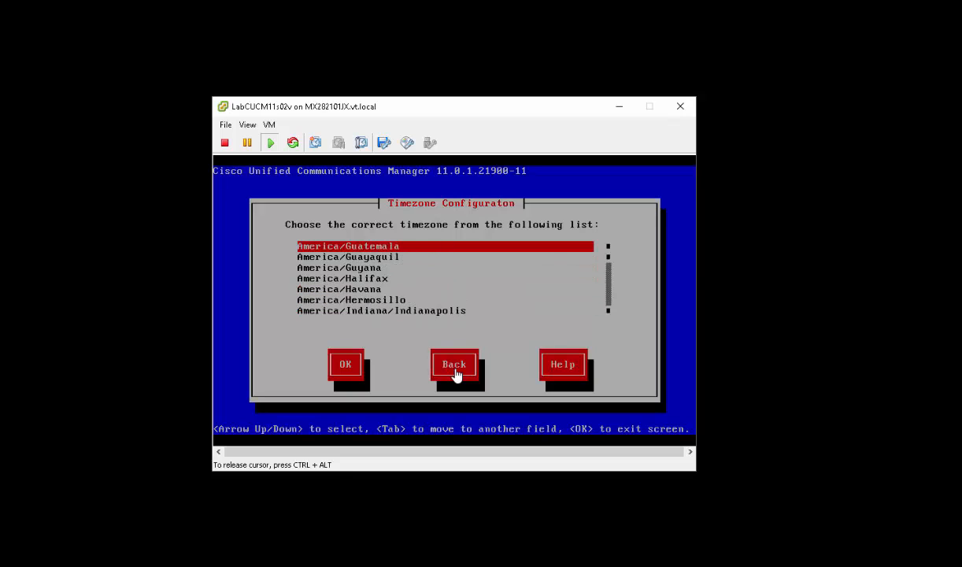
key(Up)
key(Up)
key(Up)
key(Up)
key(Up)
key(Up)
key(Up)
key(Up)
key(Up)
key(Up)
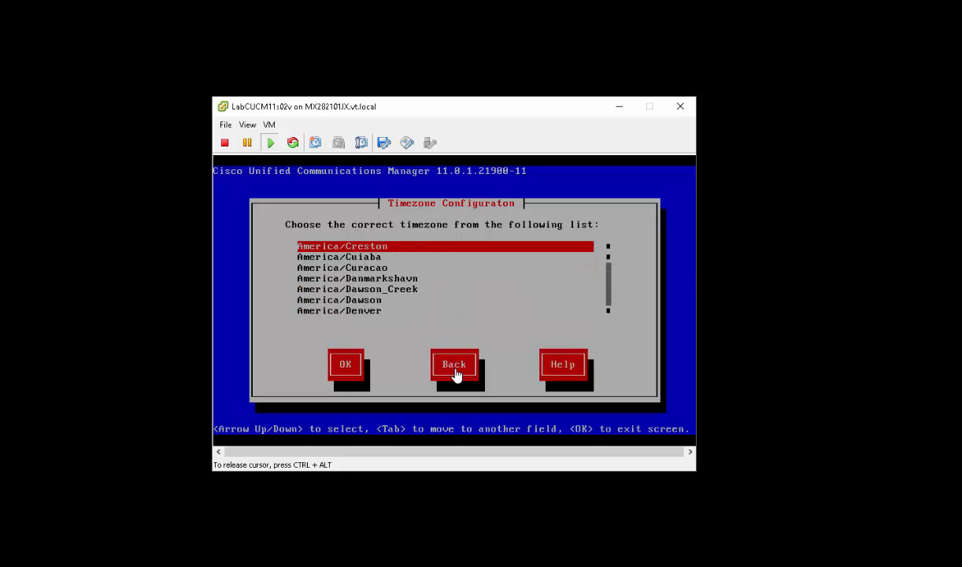
key(Up)
key(Up)
key(Up)
key(Up)
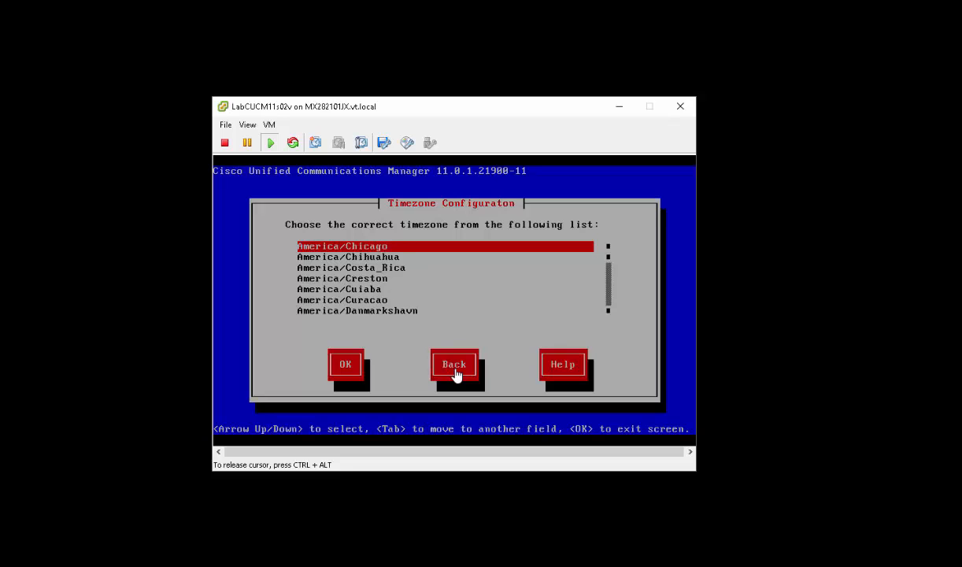
key(Down)
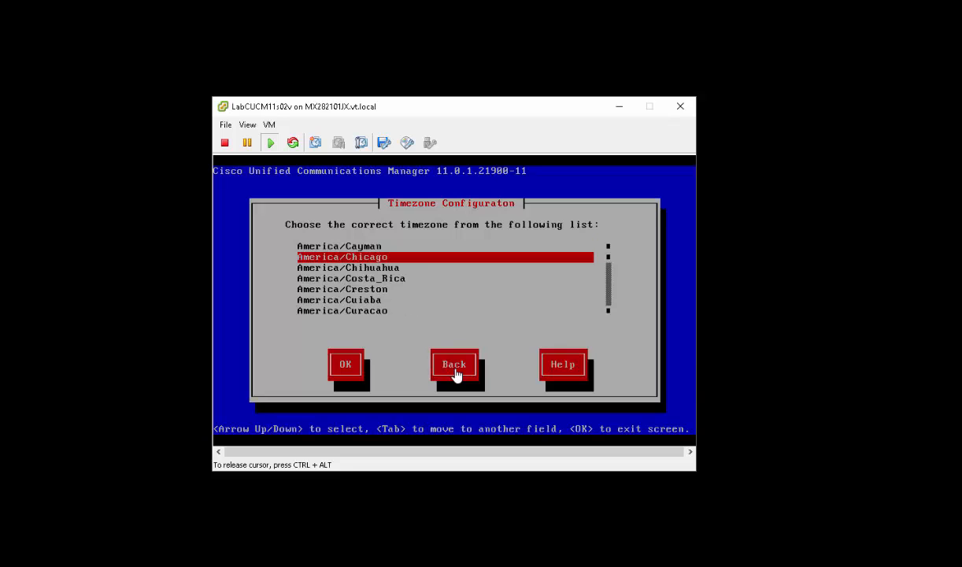
key(Tab)
key(Return)
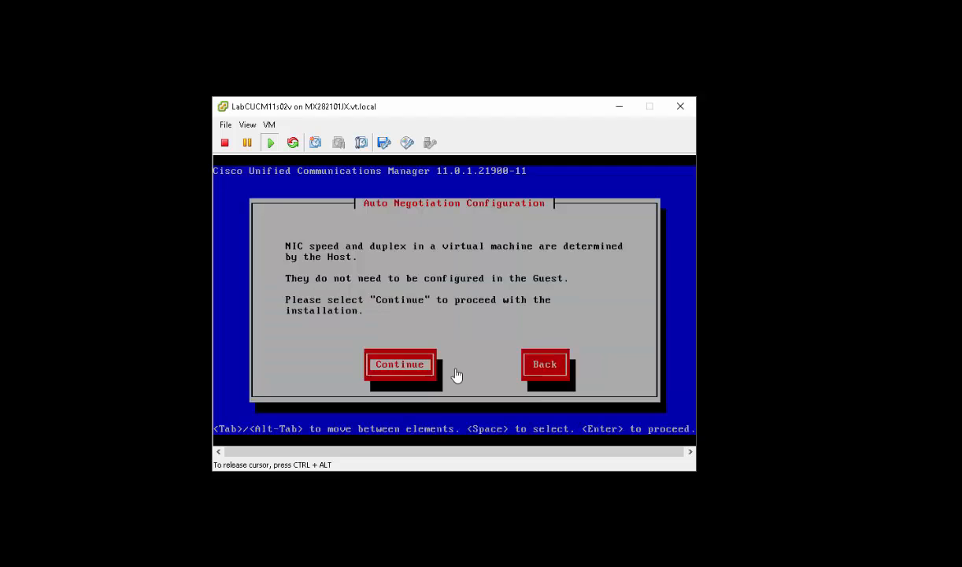
key(Return)
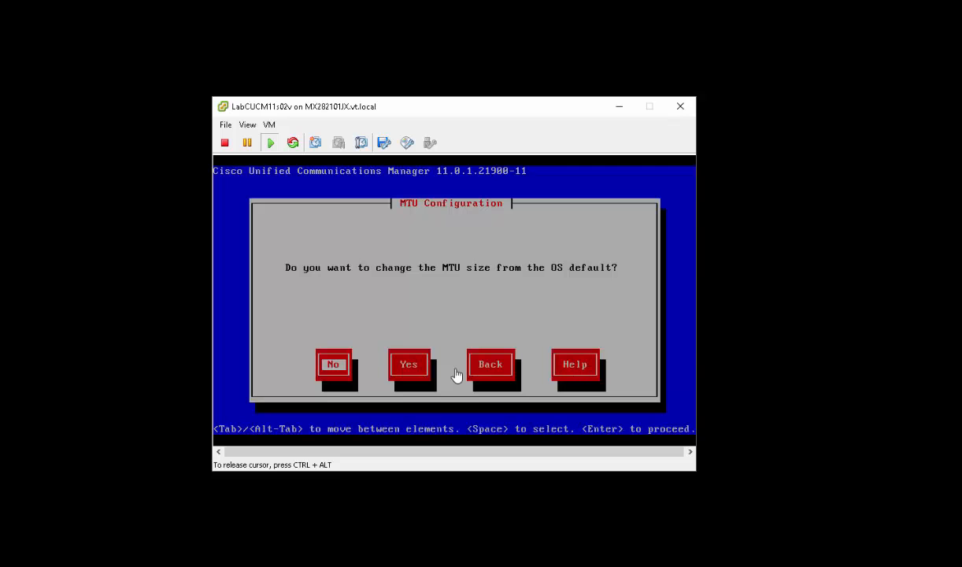
key(Return)
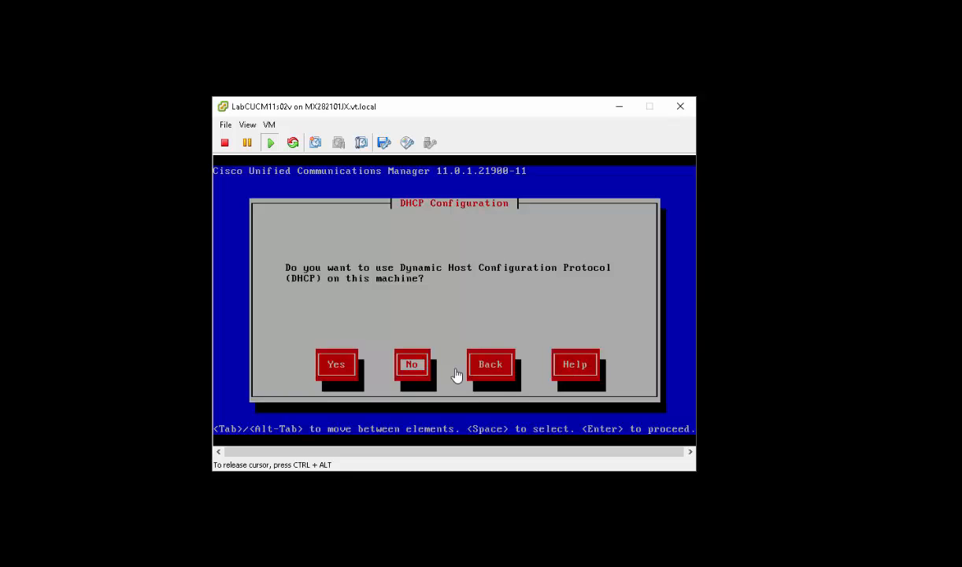
key(Return)
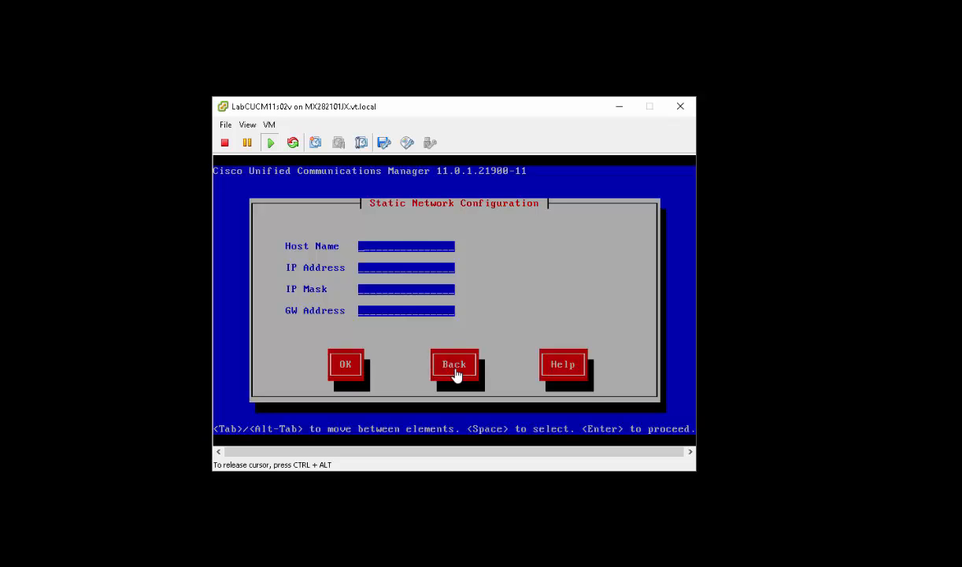
- Enter host LabCUCM11s02v, IP 172.18.10.12, mask 255.255.255.0, gateway 172.18.10.254 and confirm
text(LabCUCM11s02v)
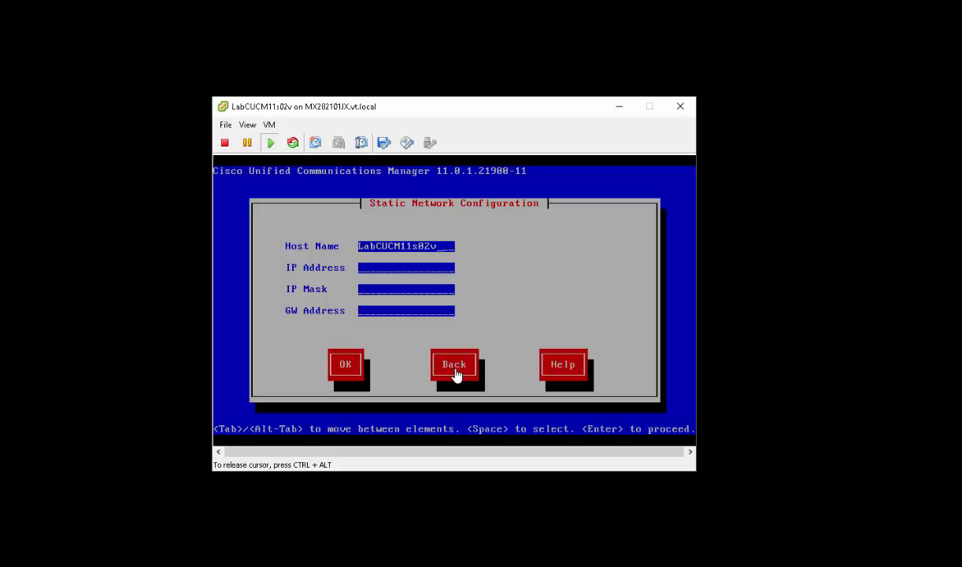
key(Tab)
text(172.18.10.12)
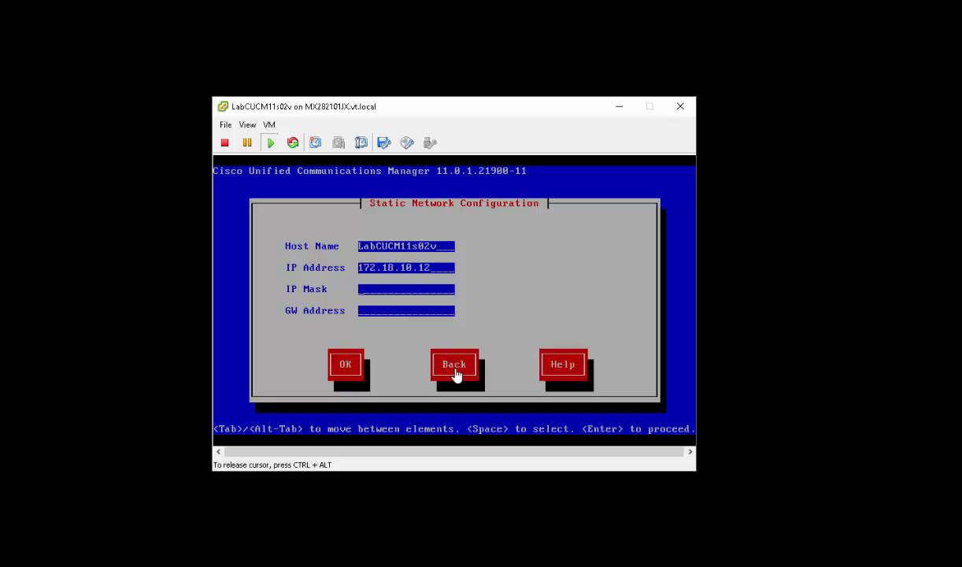
key(Tab)
text(255.255.255.0)
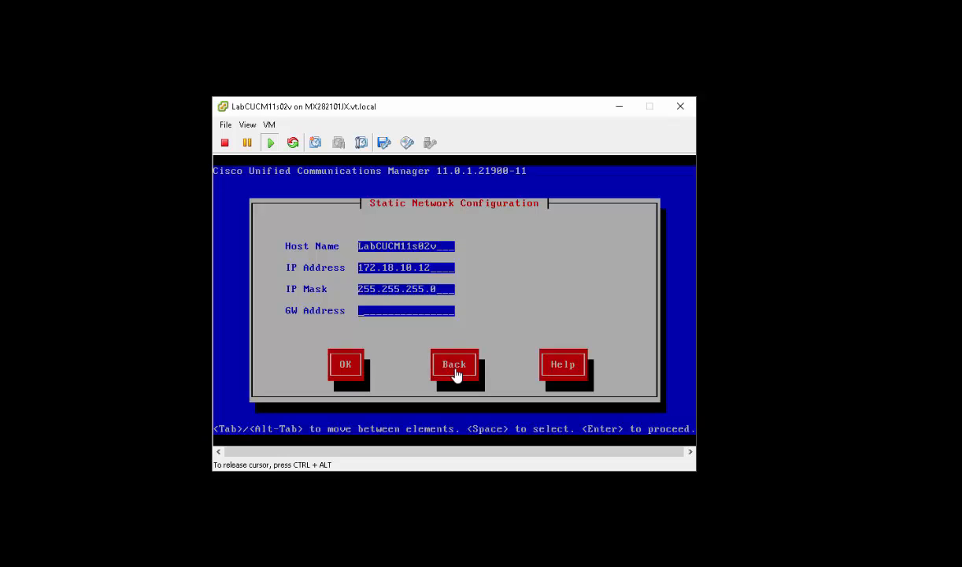
text(172.18.10.254)
key(Tab)
key(Return)
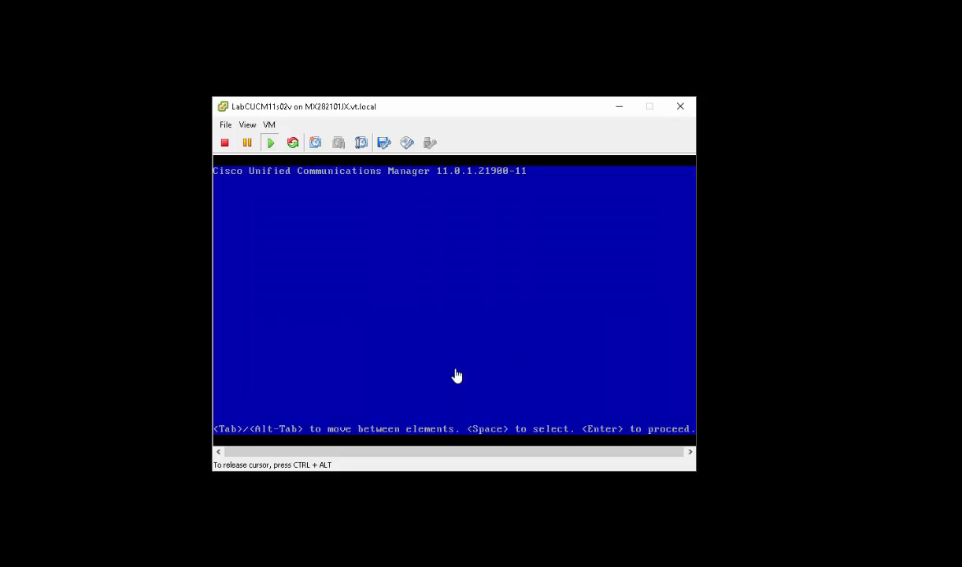
- Leave the DNS client disabled, then enter and confirm the administrator ID and password
key(Tab)
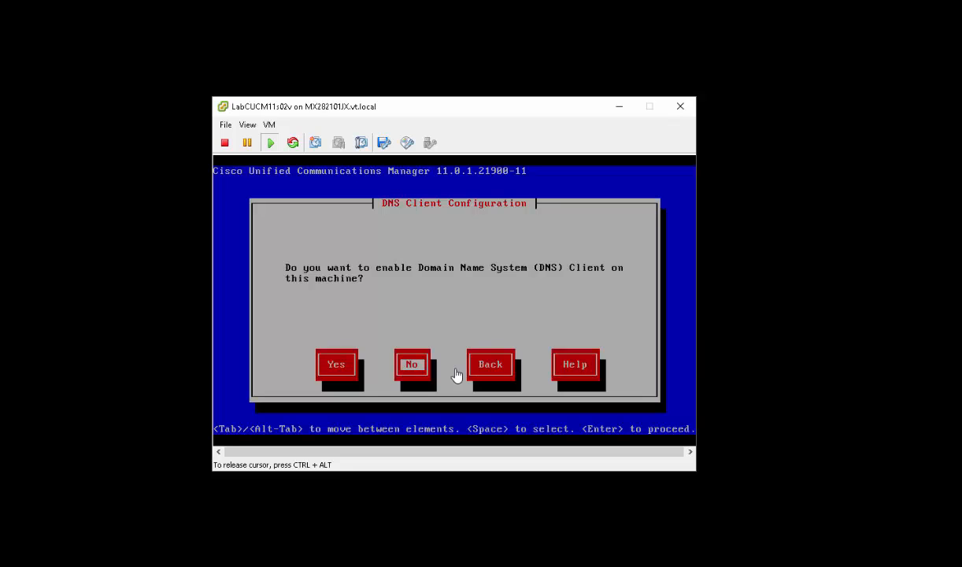
key(Return)
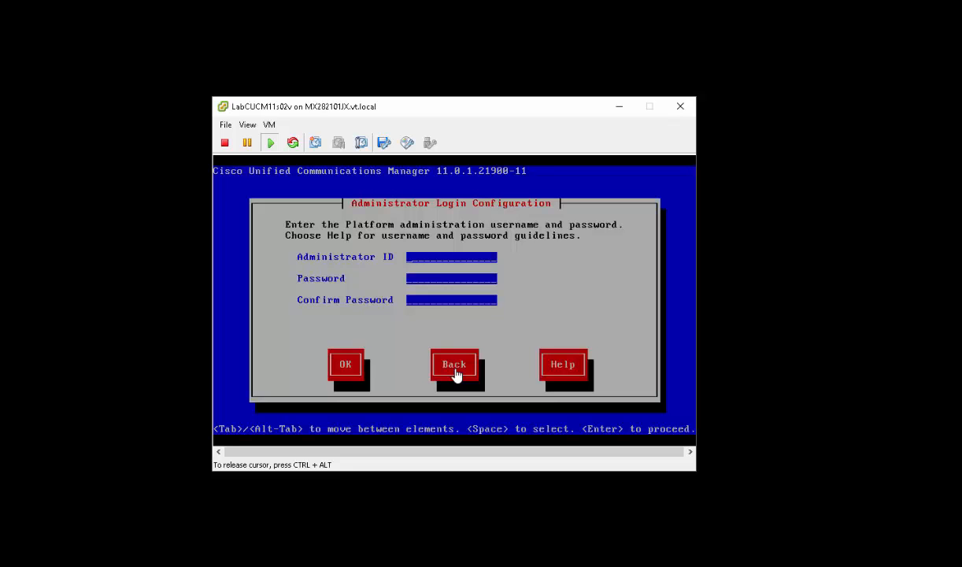
text(cucmadmincisco123)
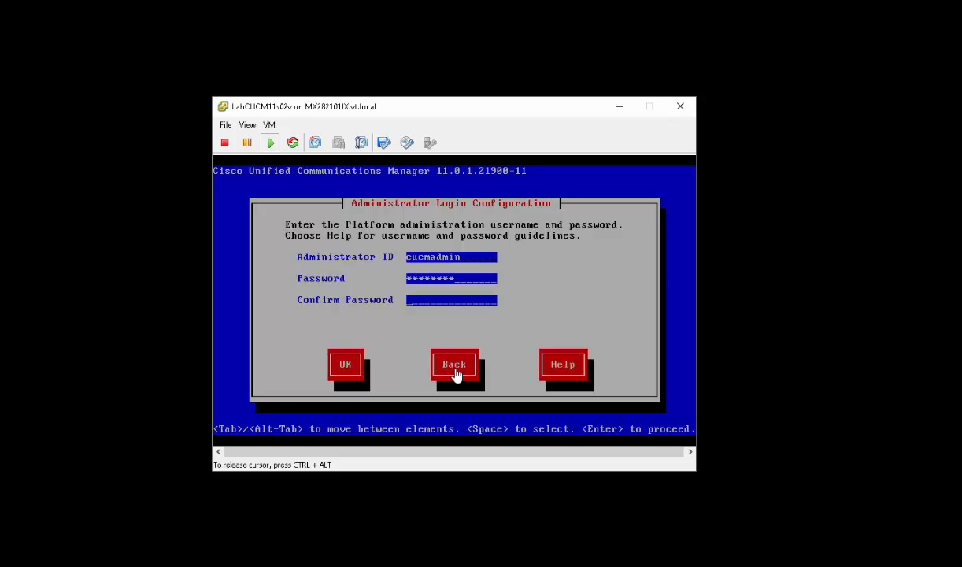
text(ci)
key(BackSpace)
key(BackSpace)
text(********)
key(Tab)
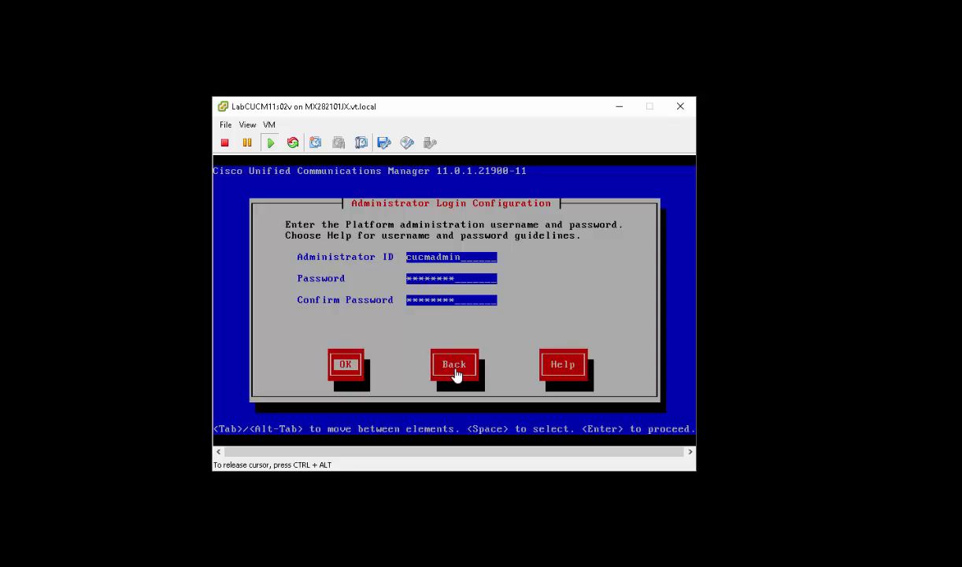
key(Return)
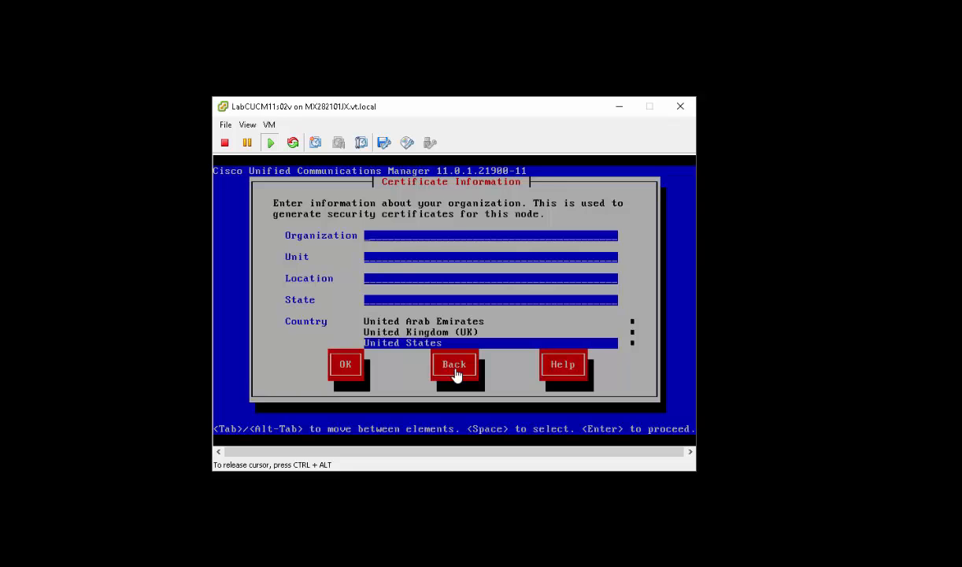
- Fill certificate details: organization Virtual Training, unit IT, location Houston, state TX
text(Virtual Training)
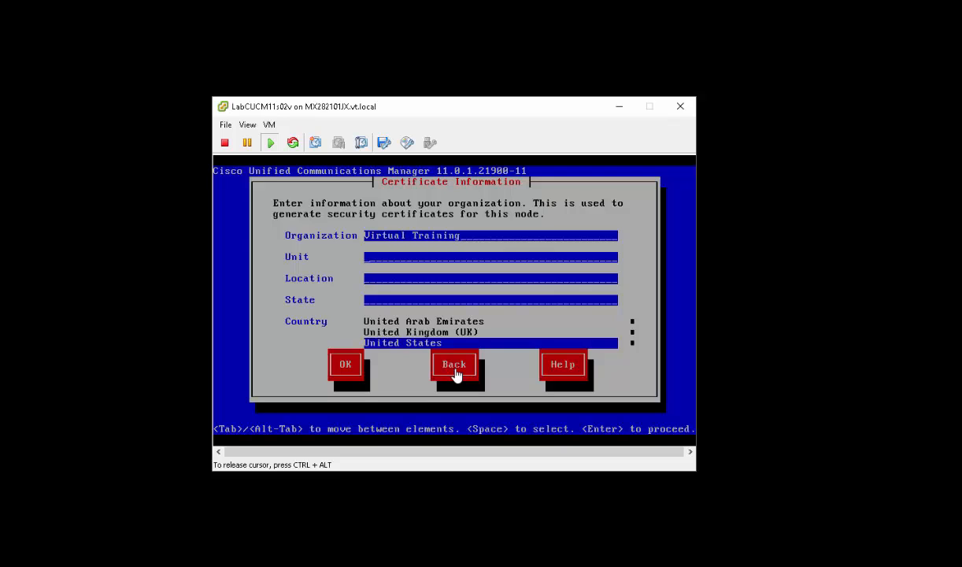
text(IT)
text(Houston)
key(Tab)
text(TX)
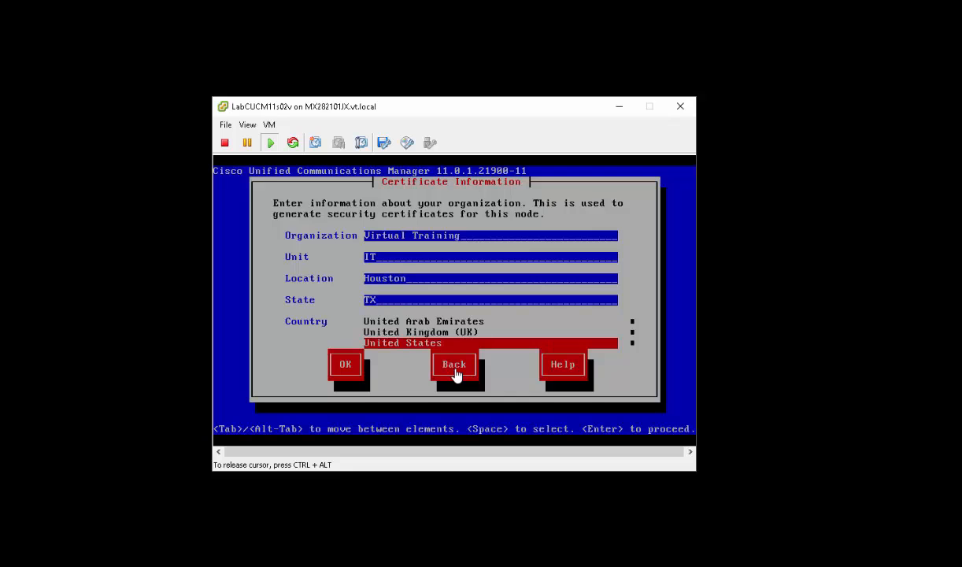
key(Tab)
key(Return)
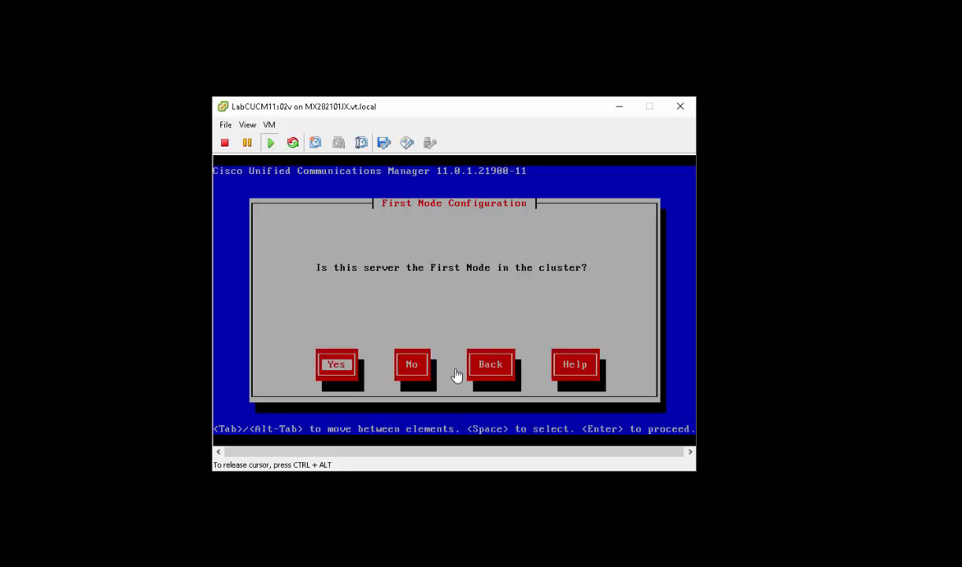
- Declare this server is not the first cluster node and acknowledge the warning
key(Tab)
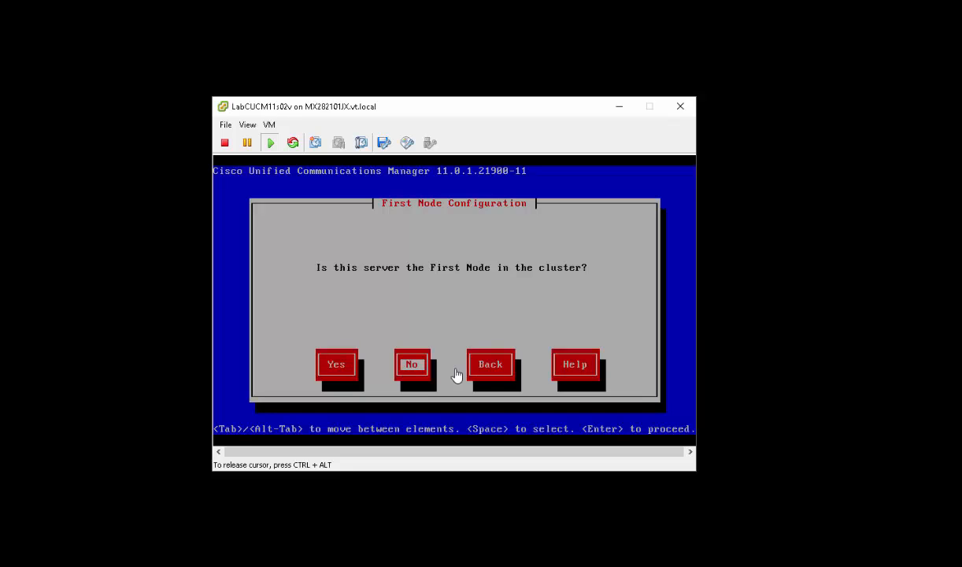
key(Return)
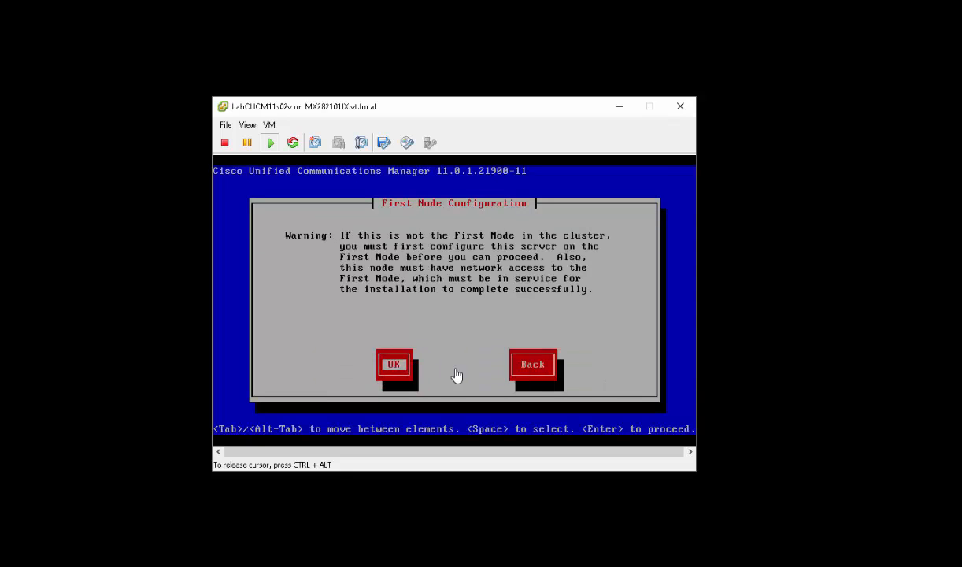
key(Return)
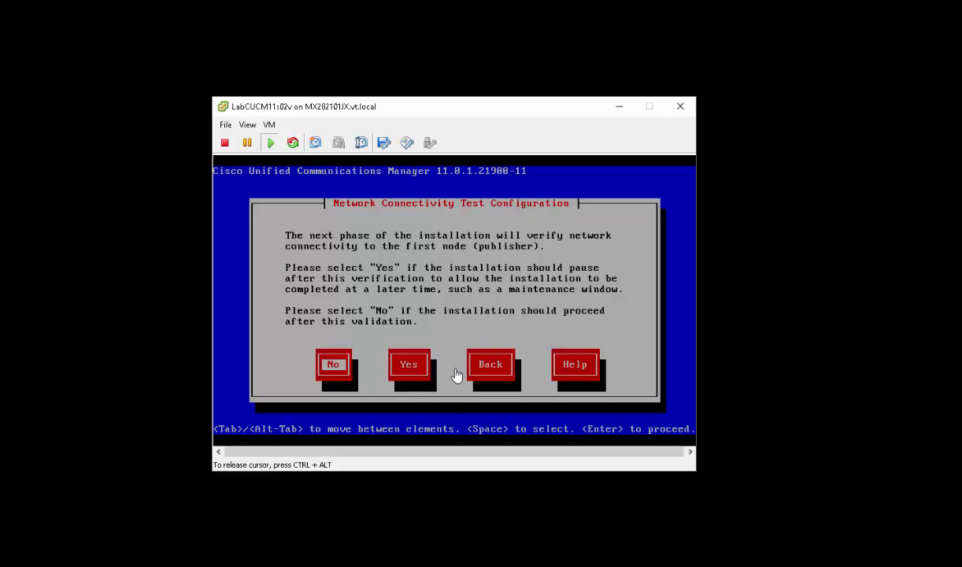
- Skip the connectivity pause, set first node LabCUCM11p01v at 172.18.10.10 with security password, decline SMTP
key(Return)
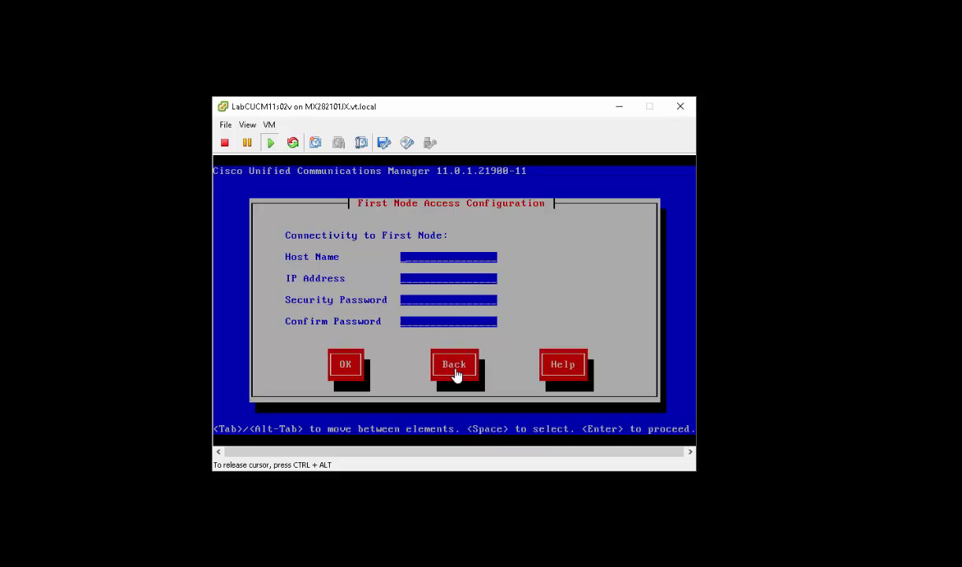
text(LabCUCM11p01v)
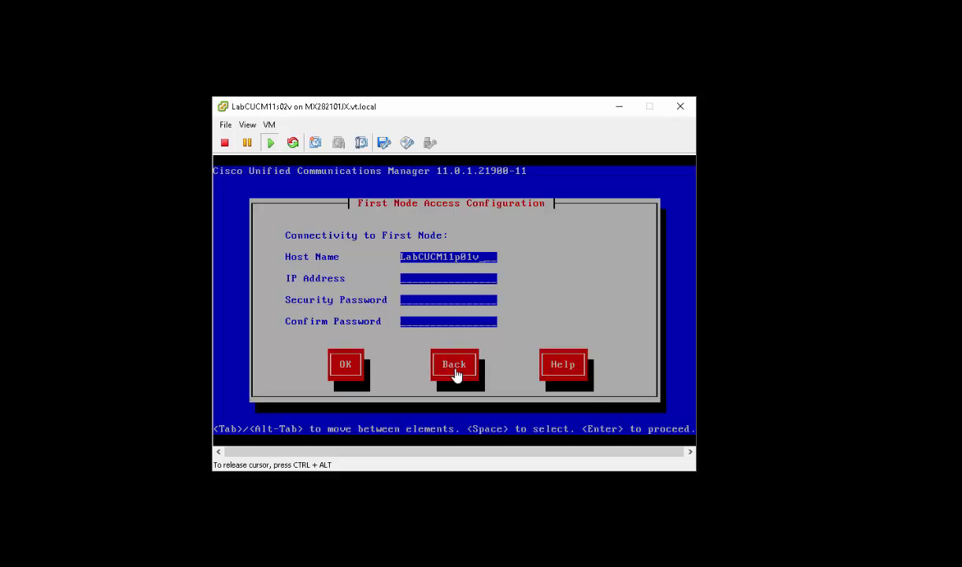
key(Tab)
text(172.18.10.10)
key(Tab)
text(*******)
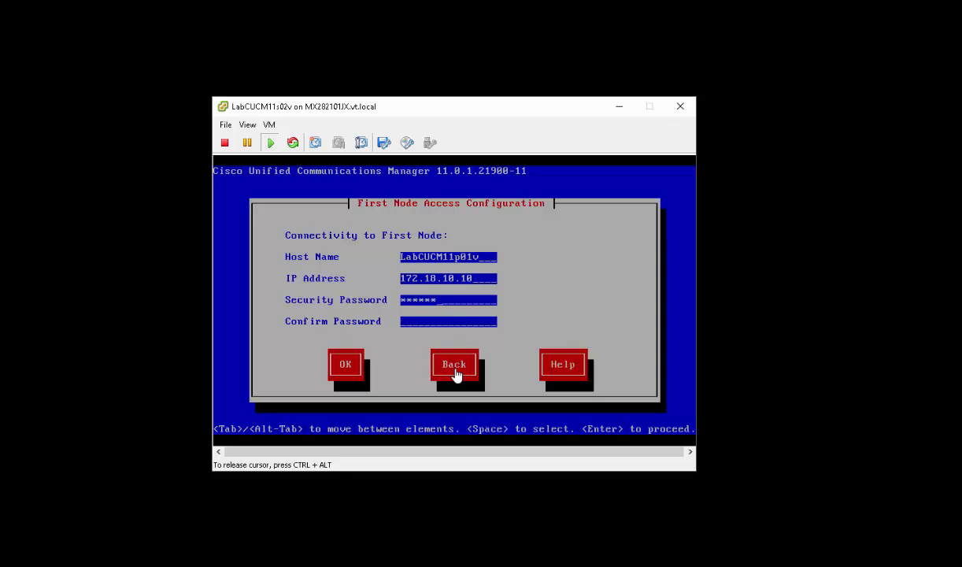
text(*)
key(Tab)
text(********)
key(Tab)
key(Return)
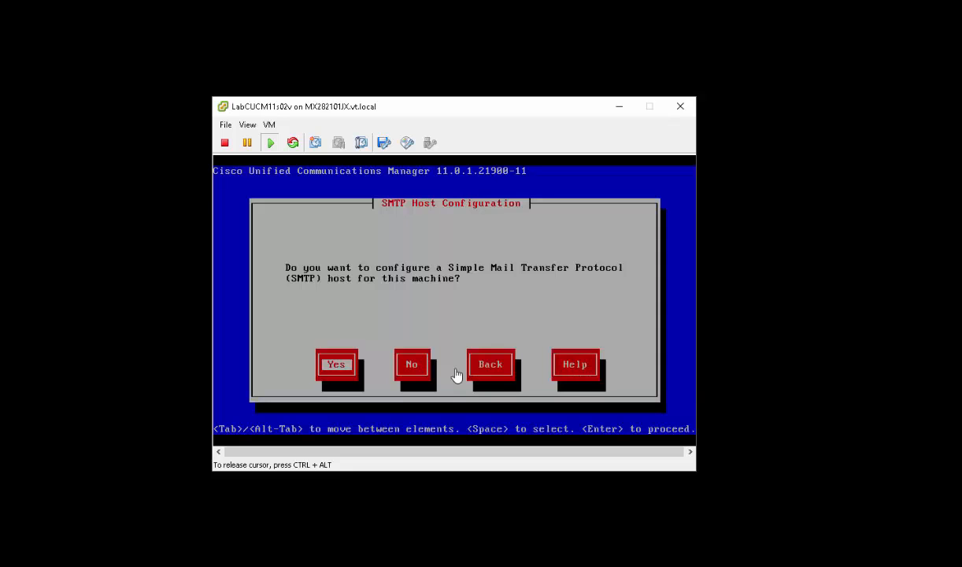
key(Tab)
key(Return)
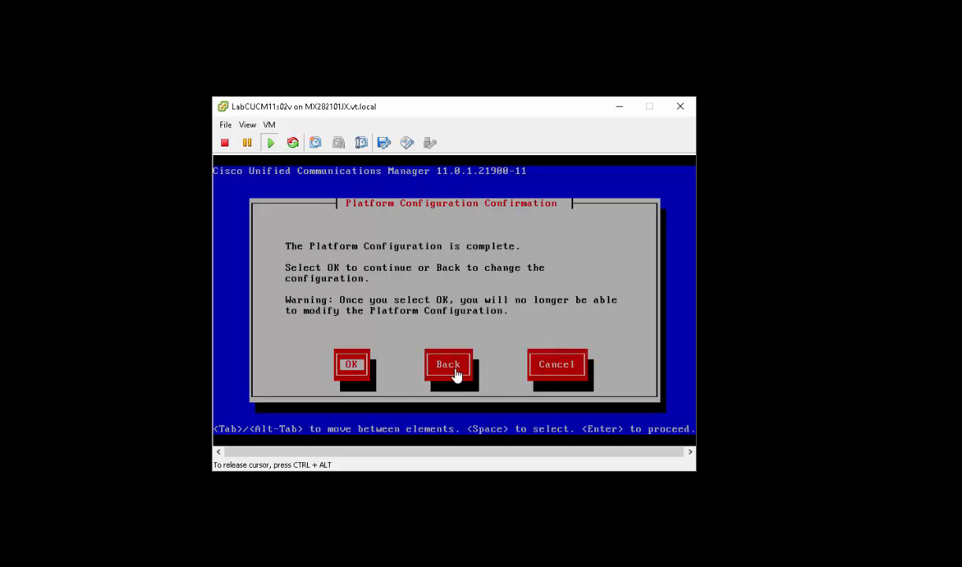
- Confirm the platform configuration to start the CUCM 11.0.1 installation
key(Return)
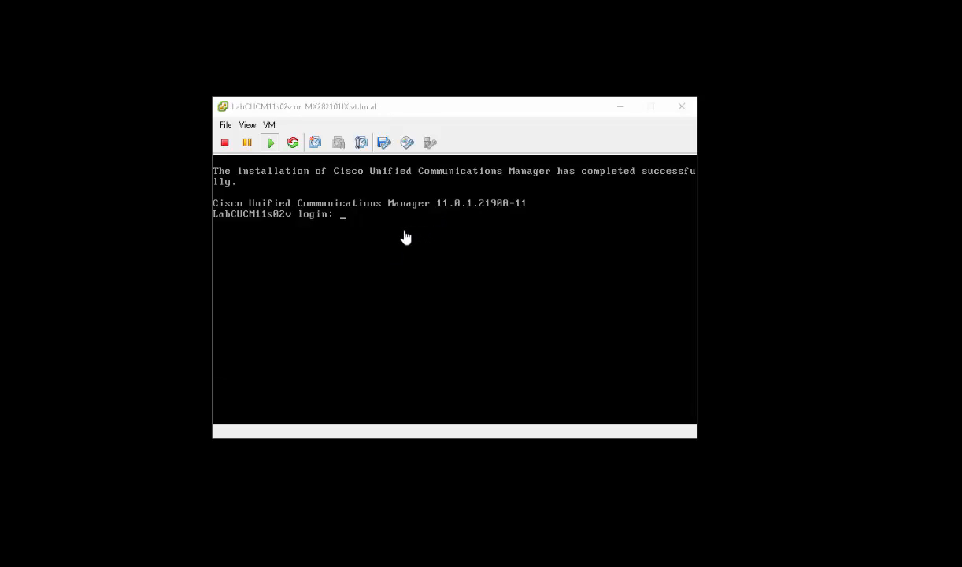
- Log in to the LabCUCM11s02v console with the administrator username and password
click(432, 261)
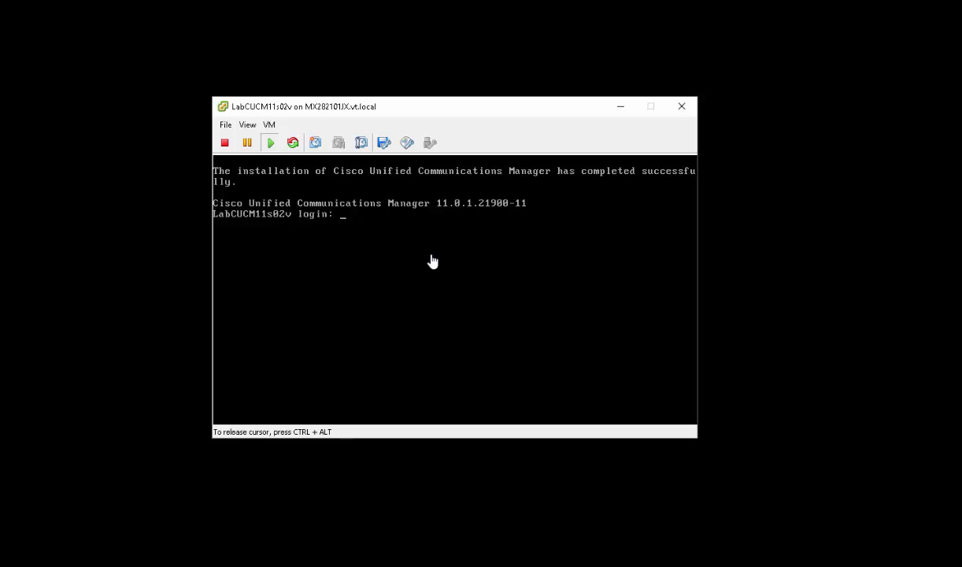
text(cucmadmin)
key(Return)
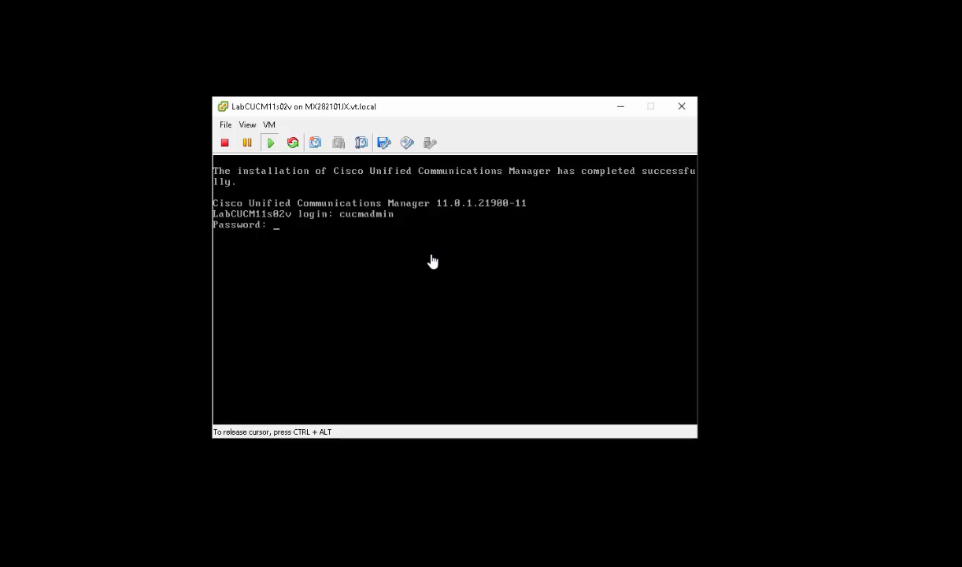
key(Return)
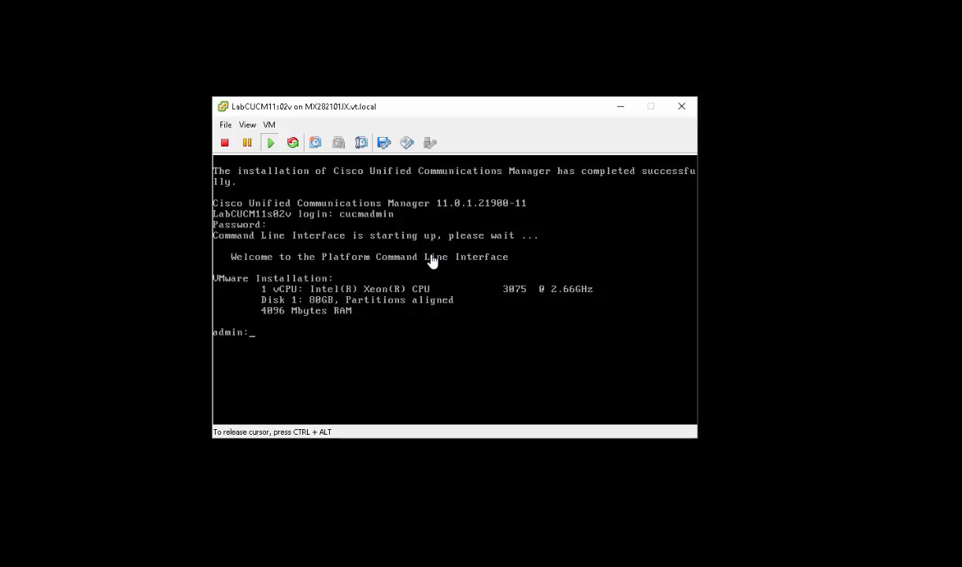
- Enter the command 'utils service list' at the admin: prompt using Tab completion
text(uti)
key(Tab)
text(sys)
key(BackSpace)
key(BackSpace)
key(BackSpace)
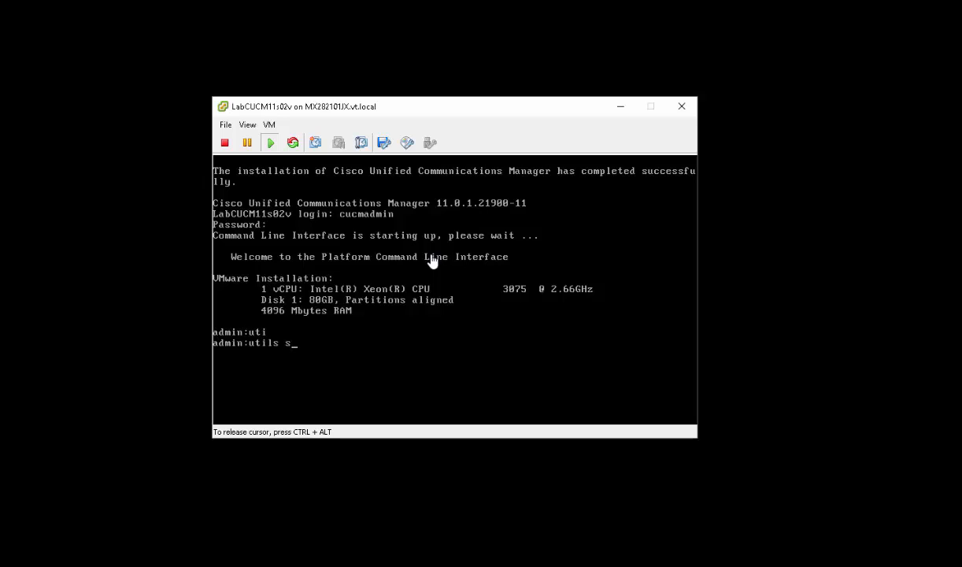
text(ser)
key(Tab)
text(lis)
key(Tab)
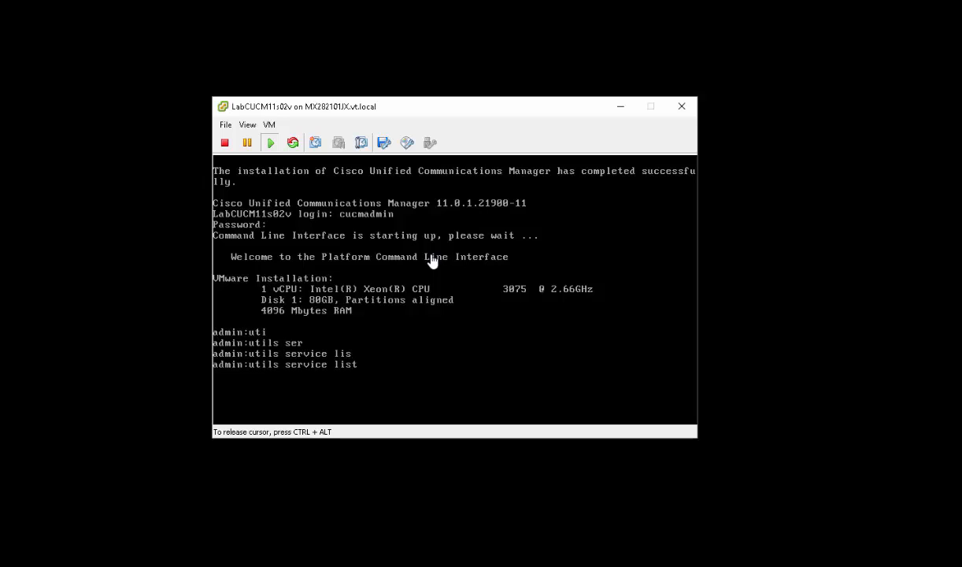